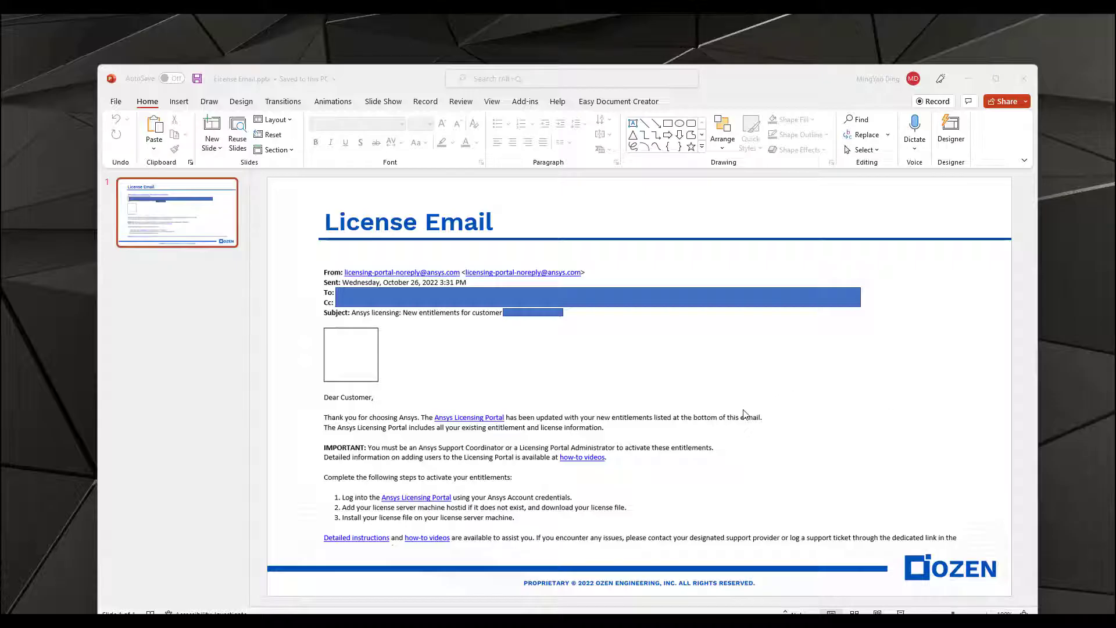
Bring the PowerPoint License Email slide with the entitlement activation steps back to the front.
mouse_move(534, 615)
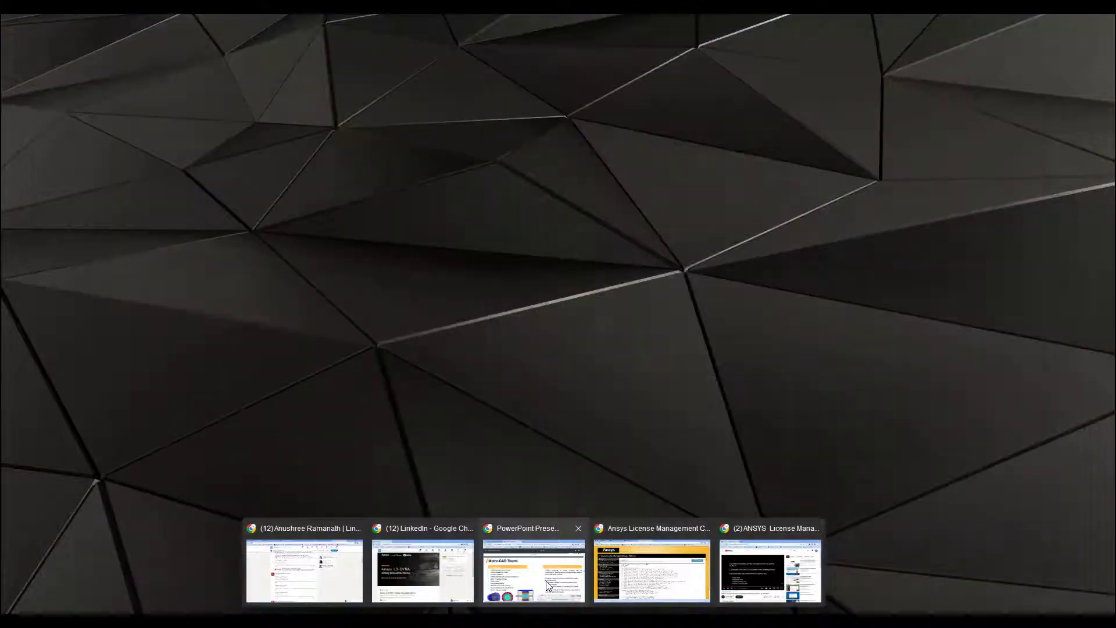
left_click(546, 585)
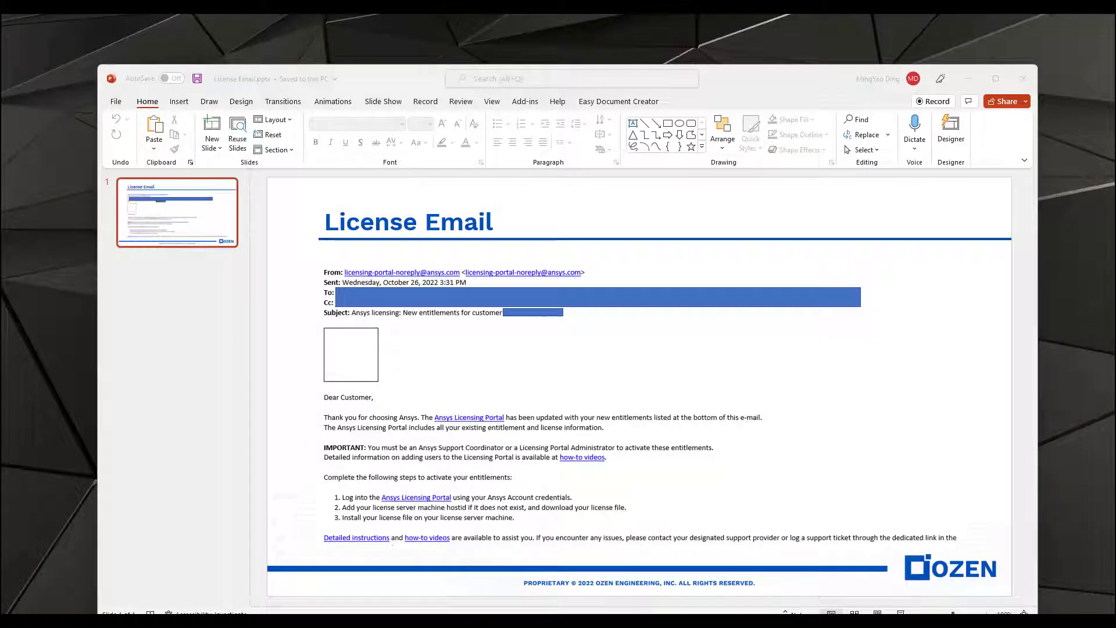
Open a new Chrome window, go to the Ansys support site, and maximize the browser.
left_click(533, 615)
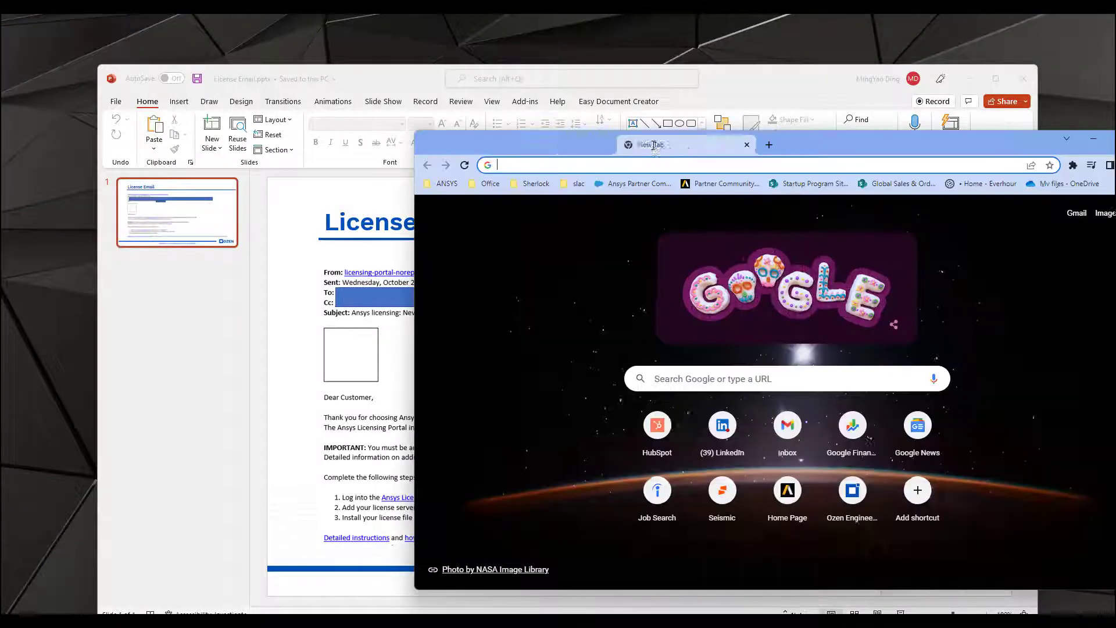
left_click(652, 161)
type("sup")
key("Return")
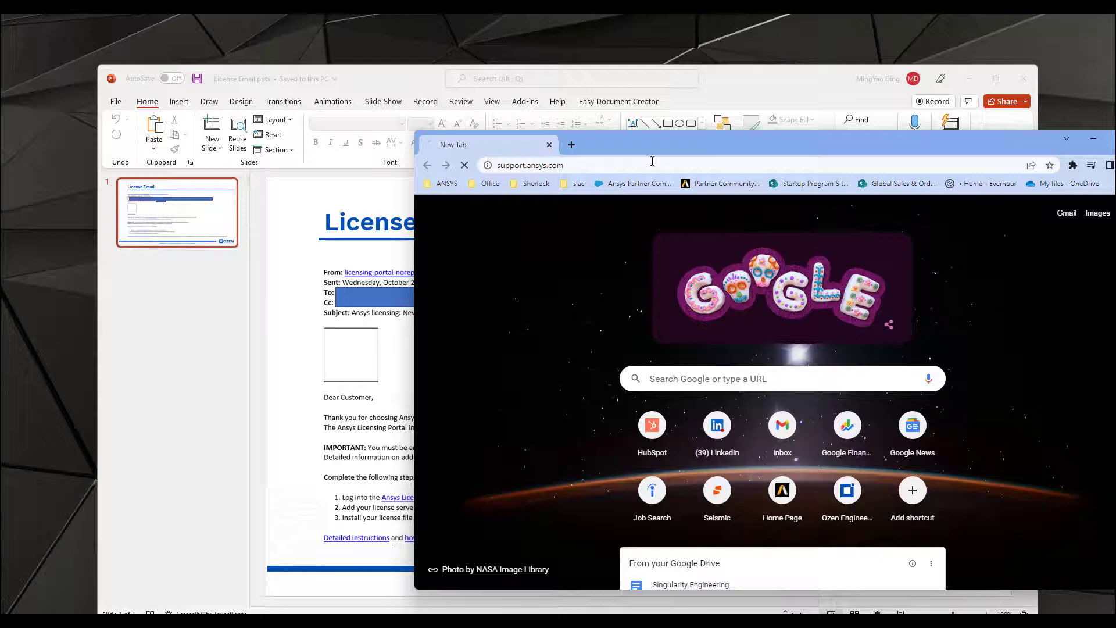
double_click(669, 143)
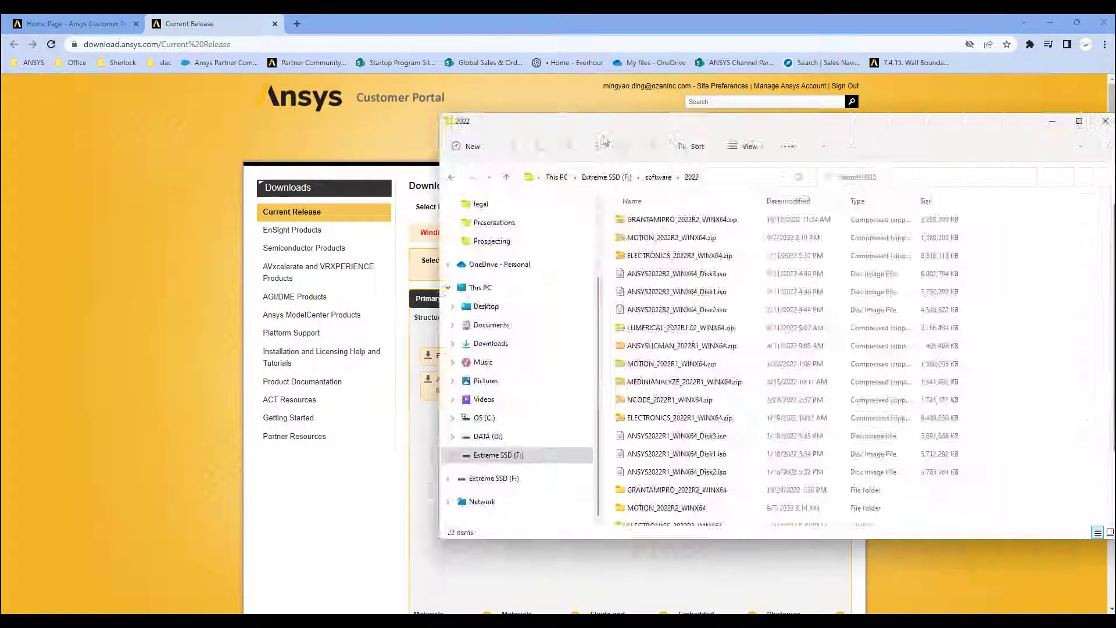
Reposition the File Explorer window and mount the ANSYS2022R2 Disk2 disc image.
left_click_drag(787, 172, 567, 141)
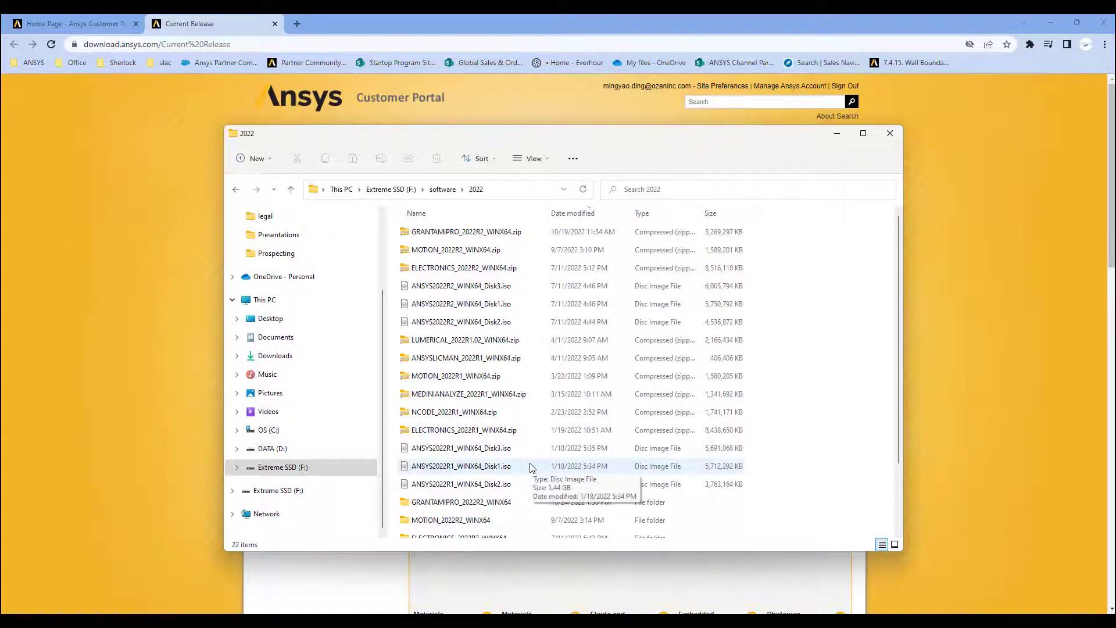
scroll(530, 468, "down", 2)
scroll(530, 467, "up", 2)
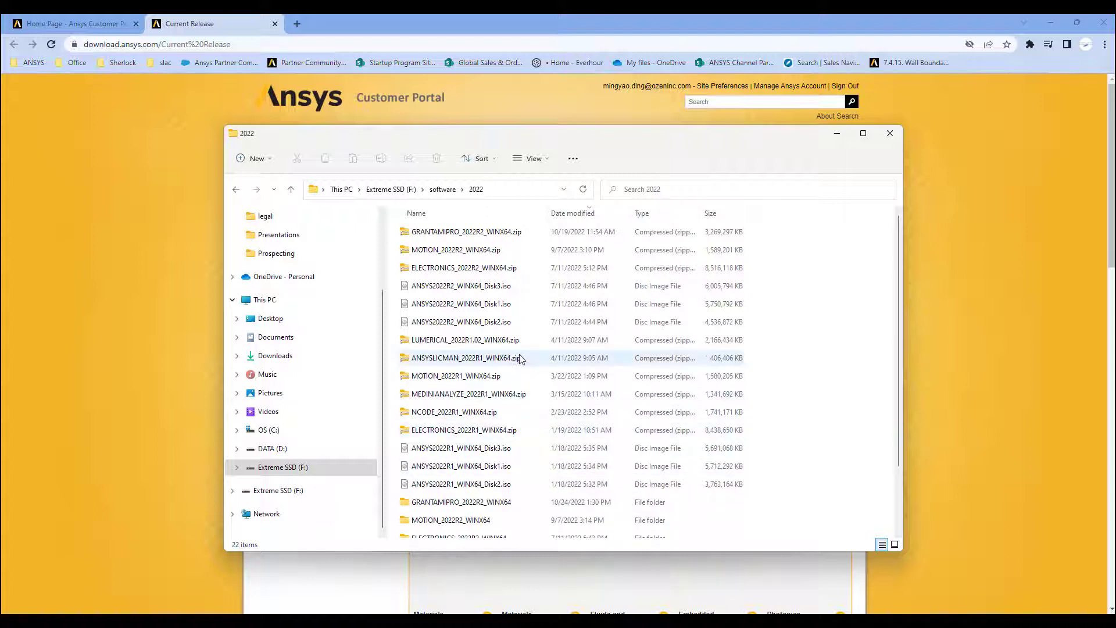
double_click(469, 323)
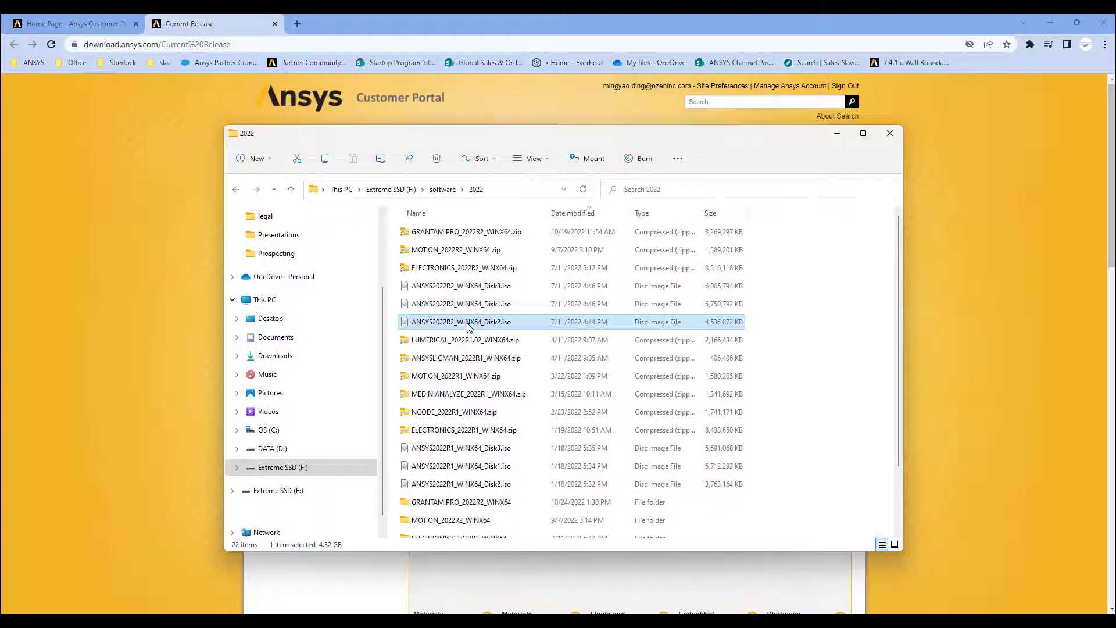
scroll(494, 355, "down", 4)
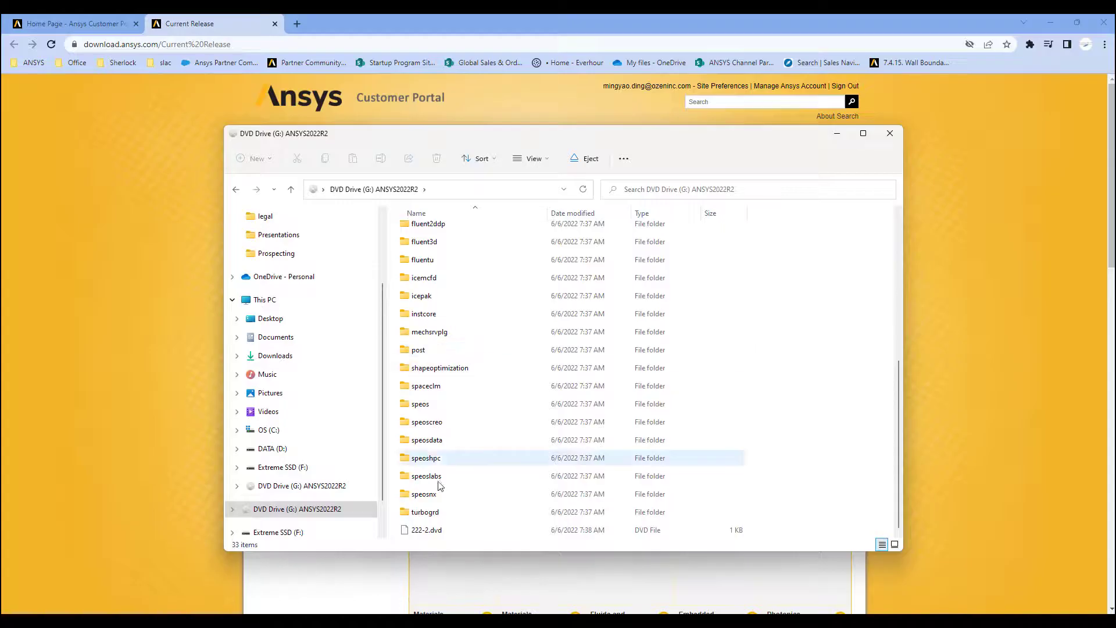
scroll(453, 507, "up", 5)
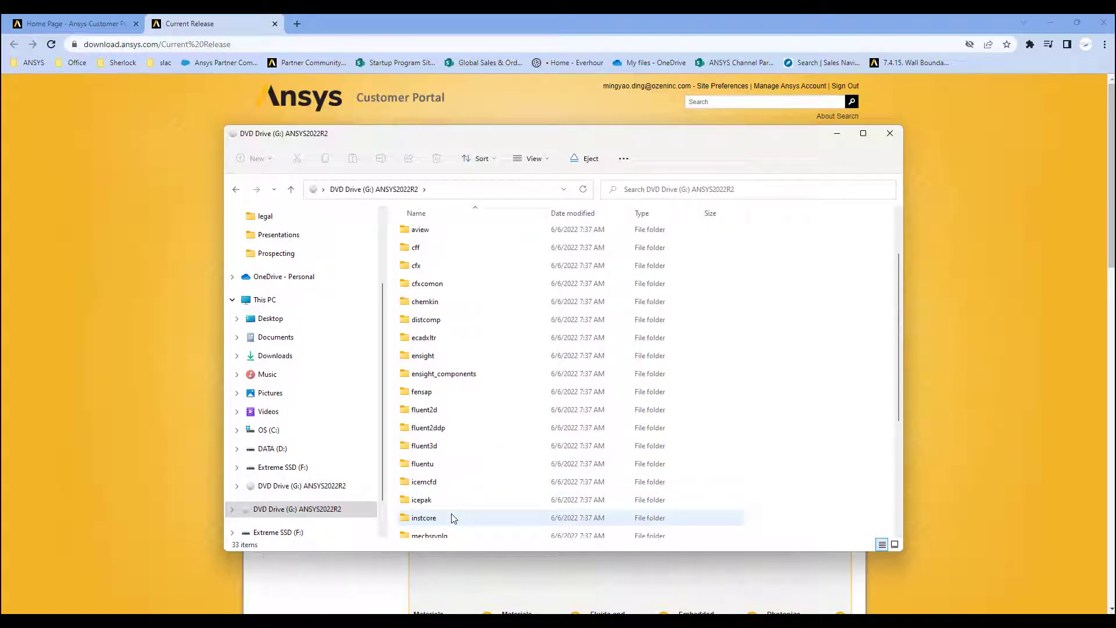
scroll(456, 511, "down", 2)
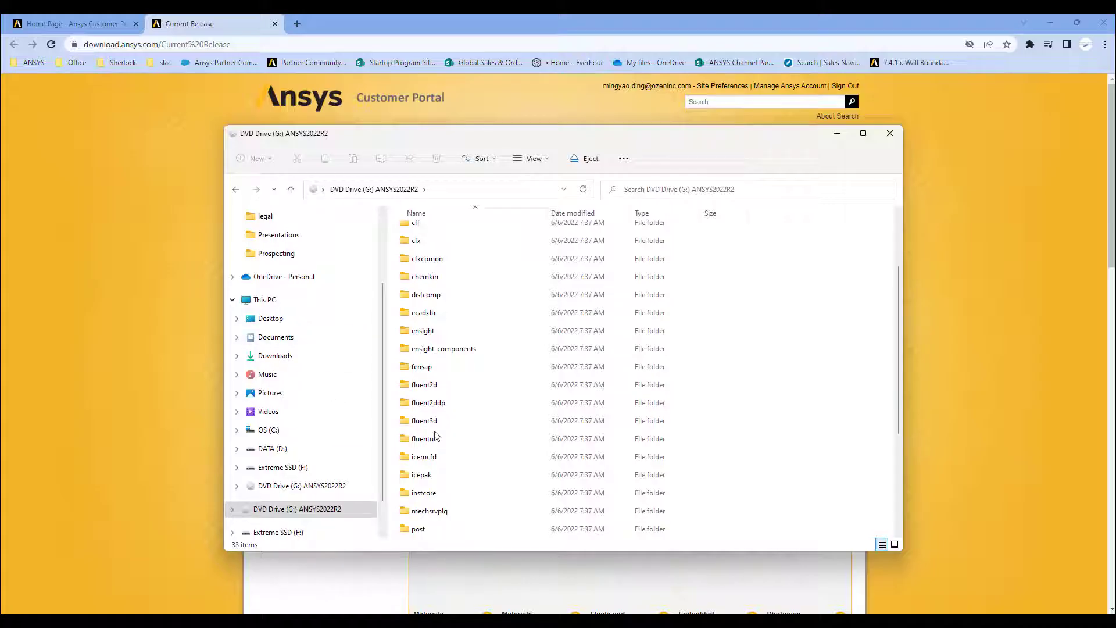
scroll(438, 435, "up", 2)
scroll(438, 435, "down", 6)
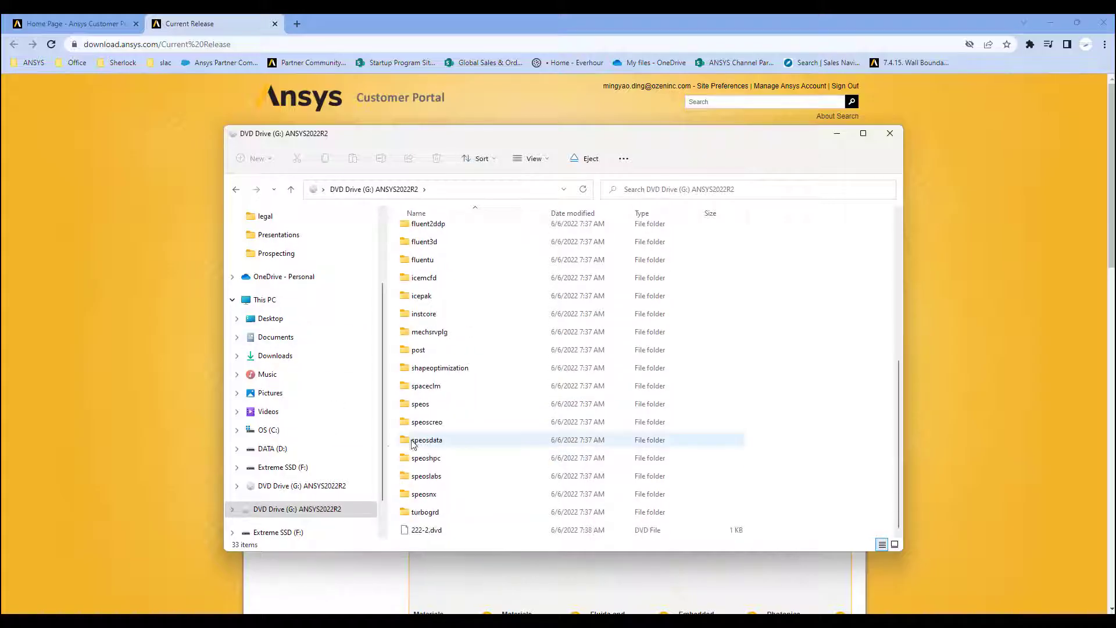
Mount the Disk1 image from F:\software\2022 and select setup.exe on the mounted drive.
left_click(274, 467)
left_click(437, 413)
double_click(437, 413)
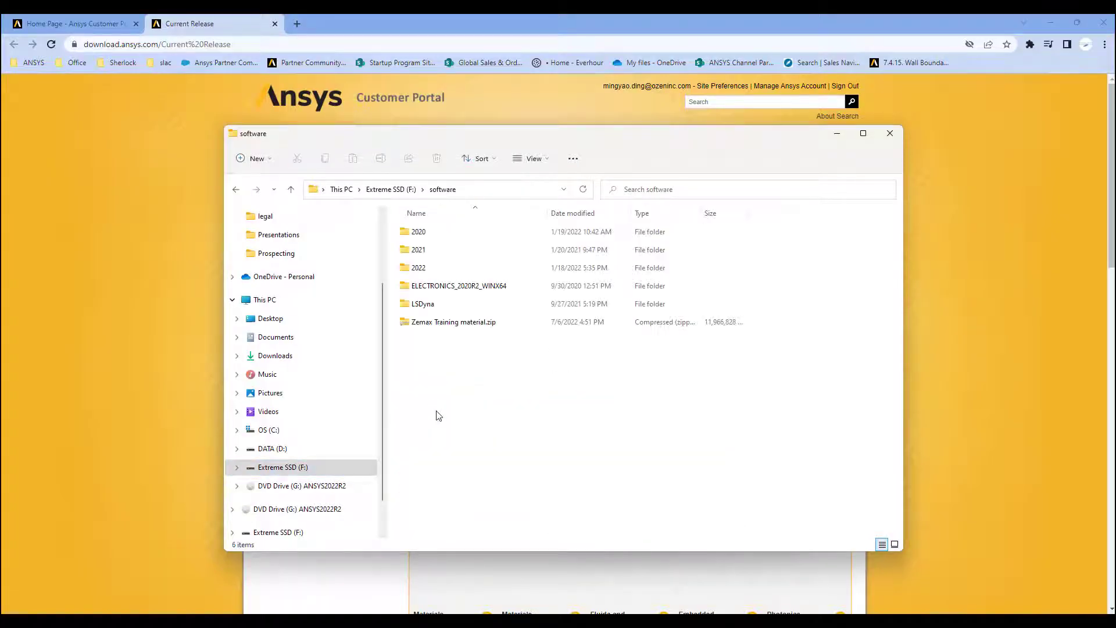
double_click(421, 270)
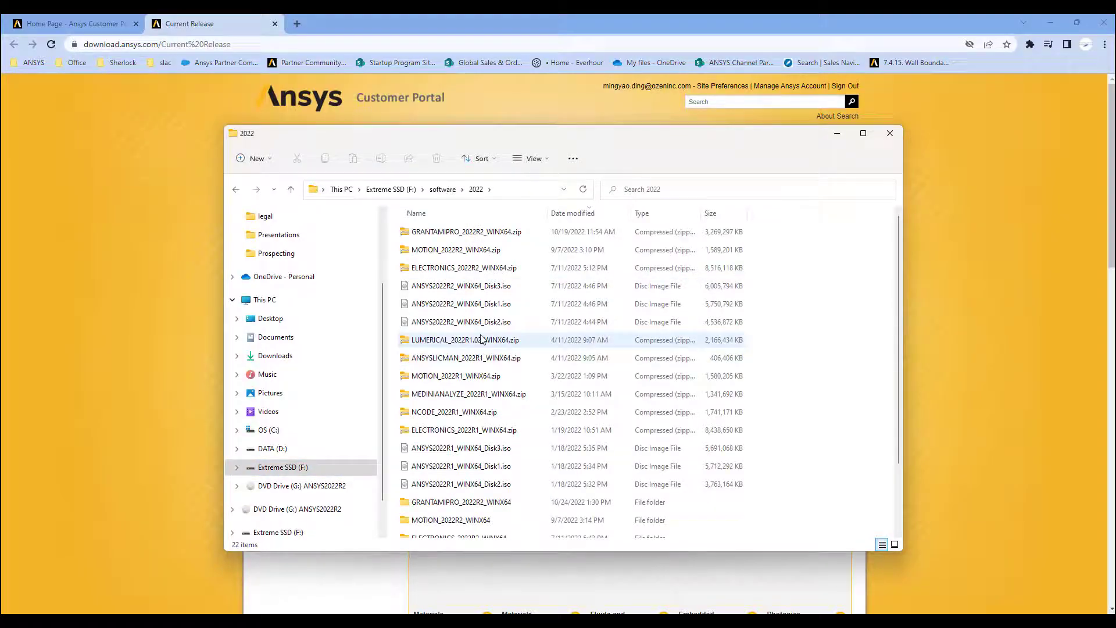
left_click(463, 307)
double_click(462, 305)
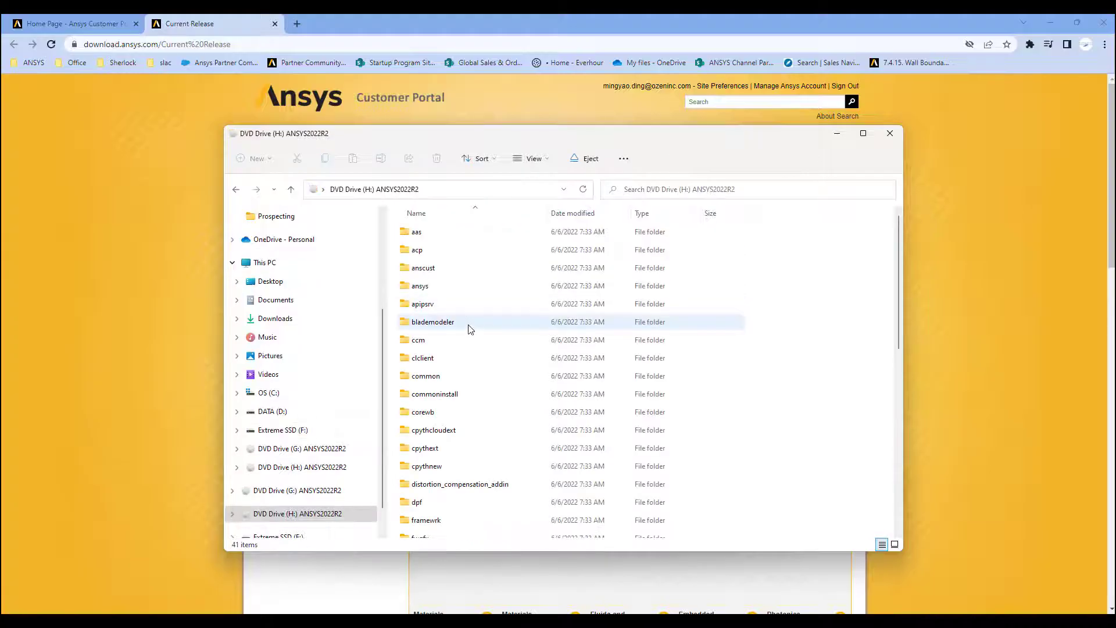
scroll(471, 349, "down", 8)
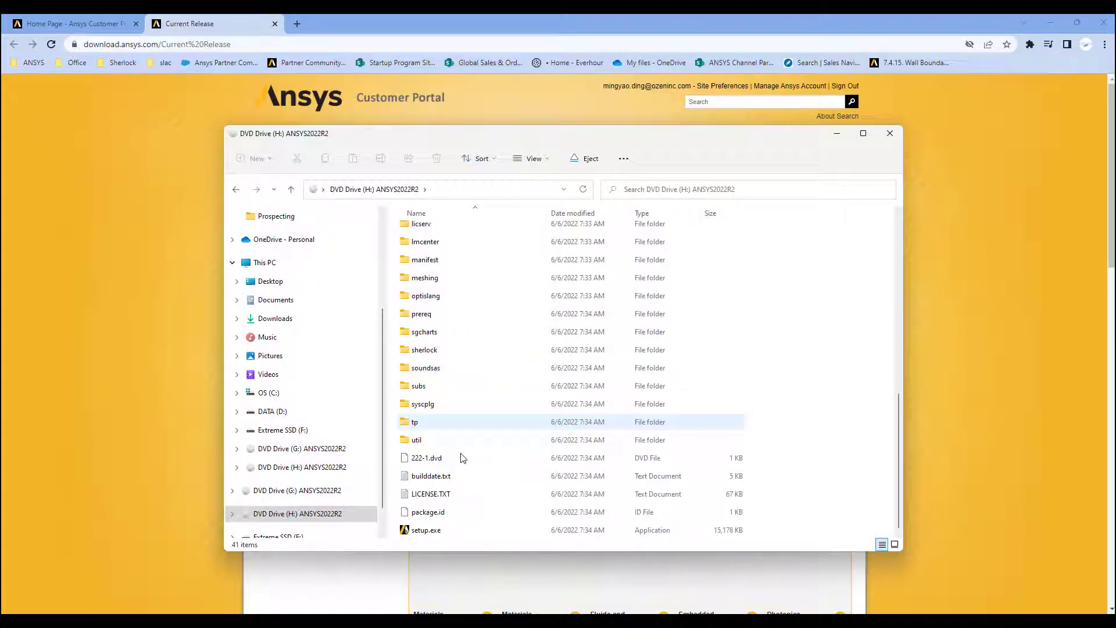
left_click(420, 533)
Launch setup.exe, close the Installation Launcher, then relaunch setup.exe from the mounted drive.
double_click(425, 531)
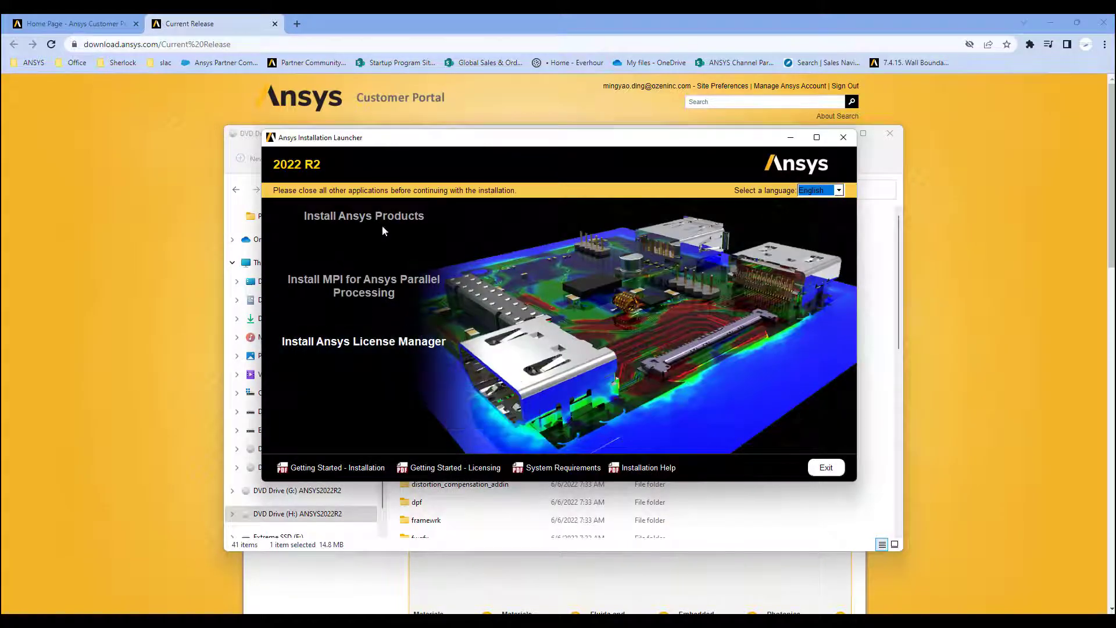
left_click(843, 138)
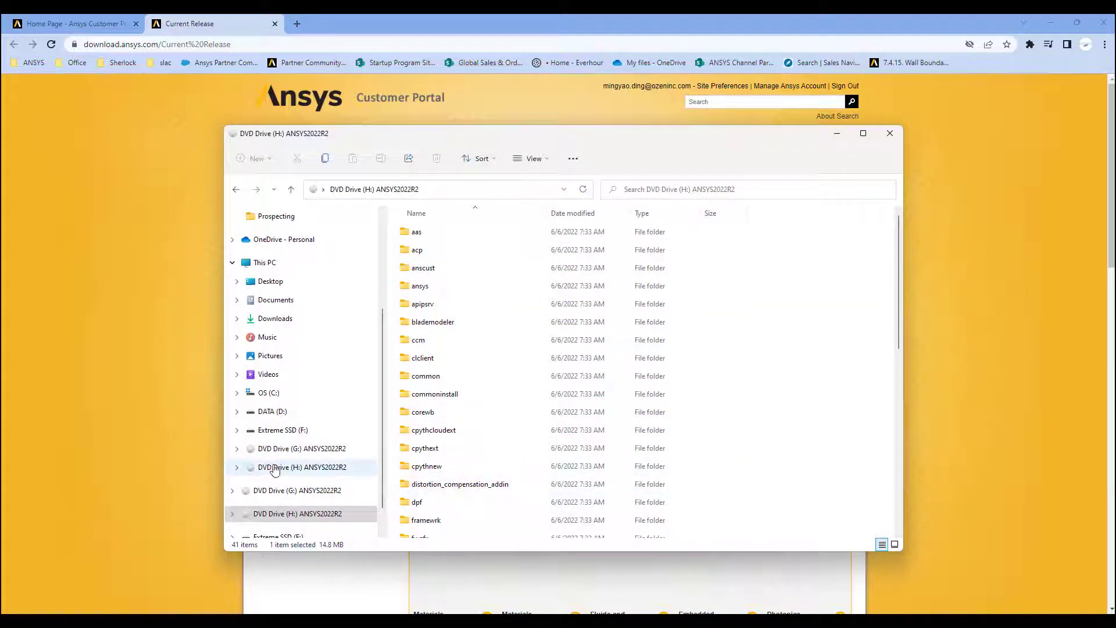
scroll(296, 488, "down", 1)
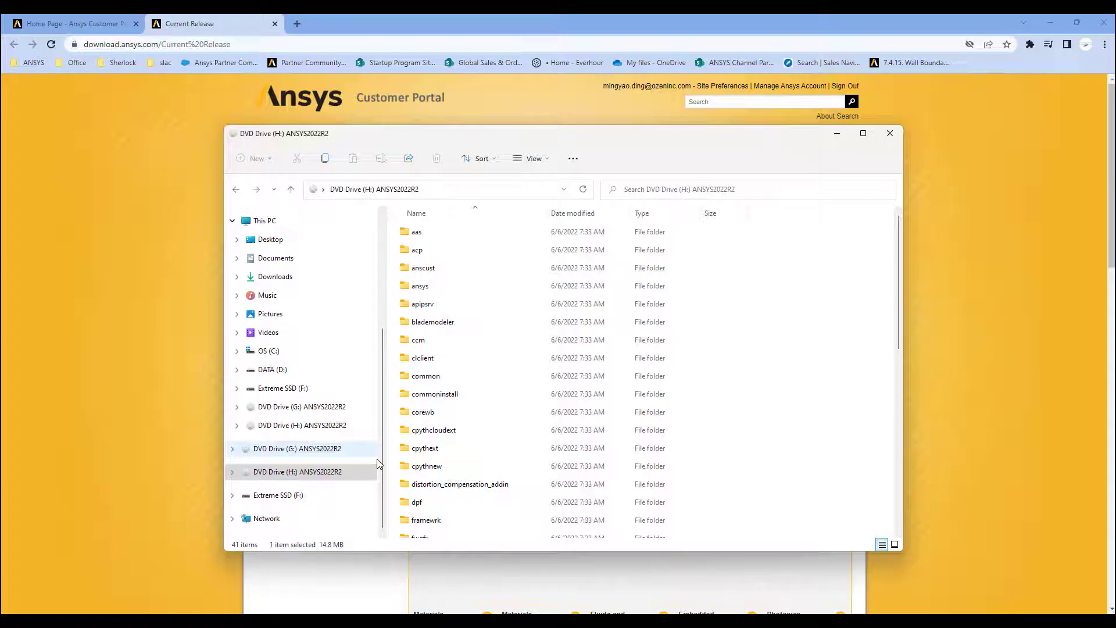
scroll(459, 516, "down", 8)
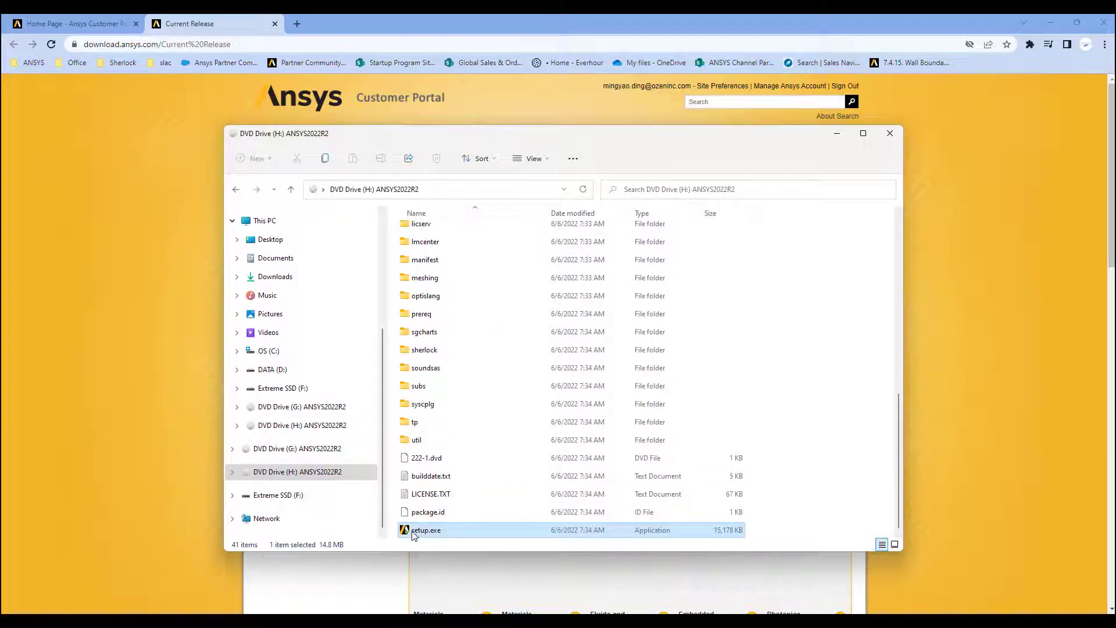
double_click(414, 530)
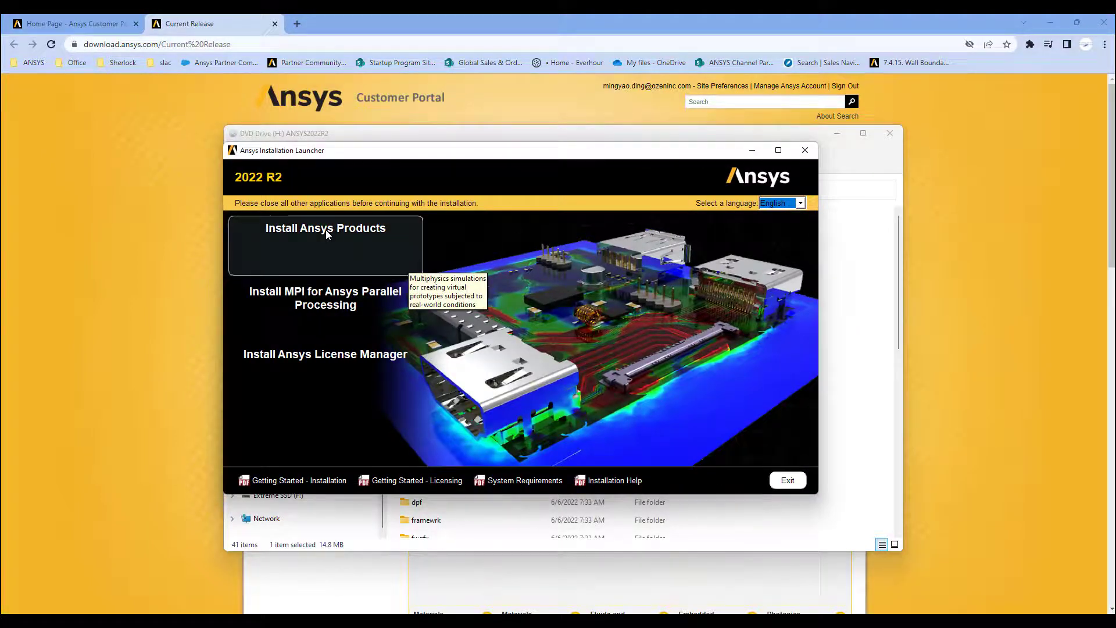
Choose Install Ansys Products, agree to the license, and keep C:\Program Files\ANSYS Inc as directory.
left_click(325, 229)
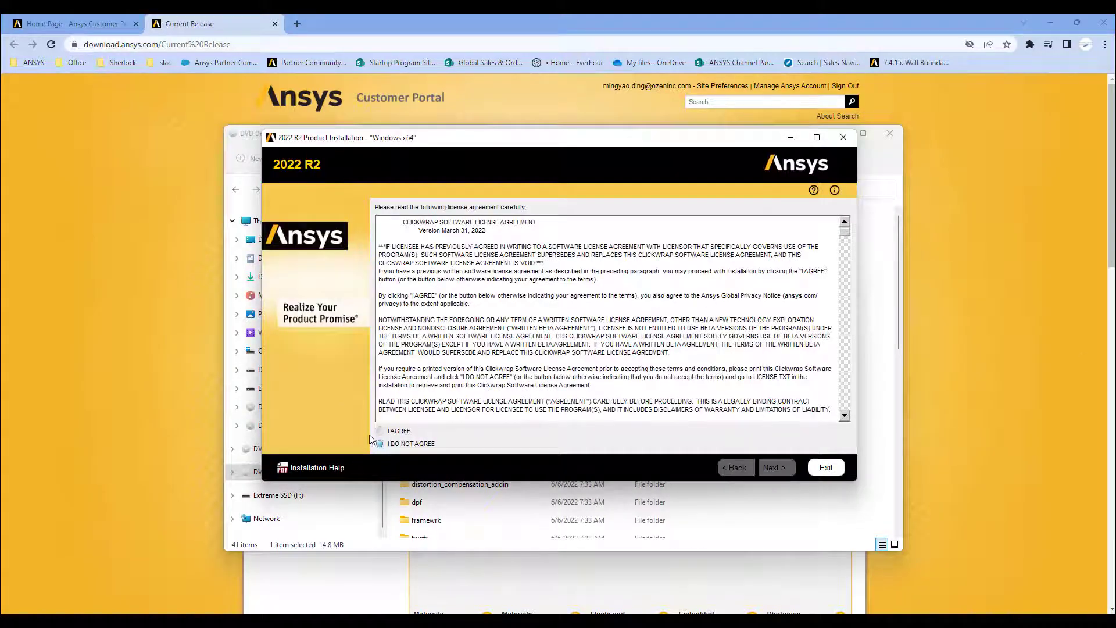
left_click(380, 431)
left_click(773, 468)
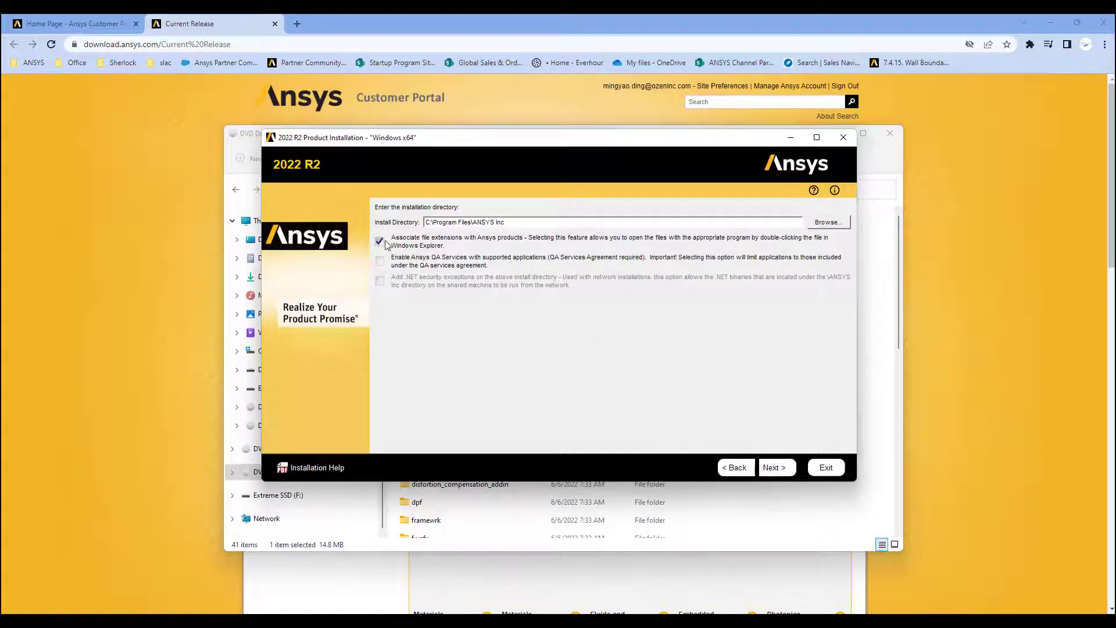
left_click(775, 468)
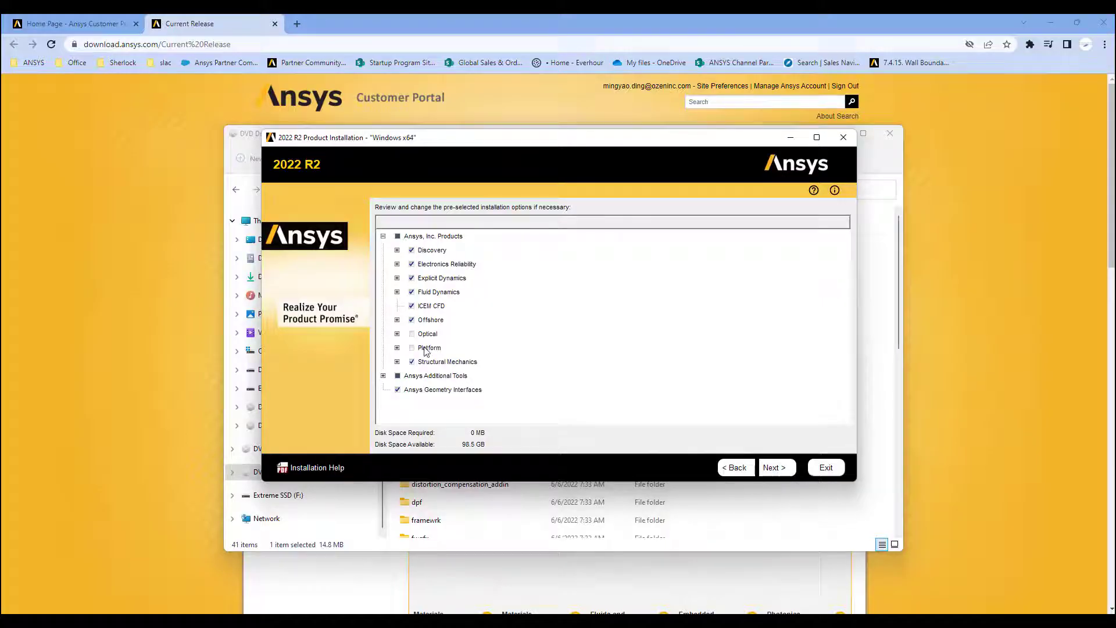
Keep the pre-selected products and automatic CAD interface configuration, then scroll the settings review.
left_click(397, 333)
left_click(397, 333)
left_click(778, 469)
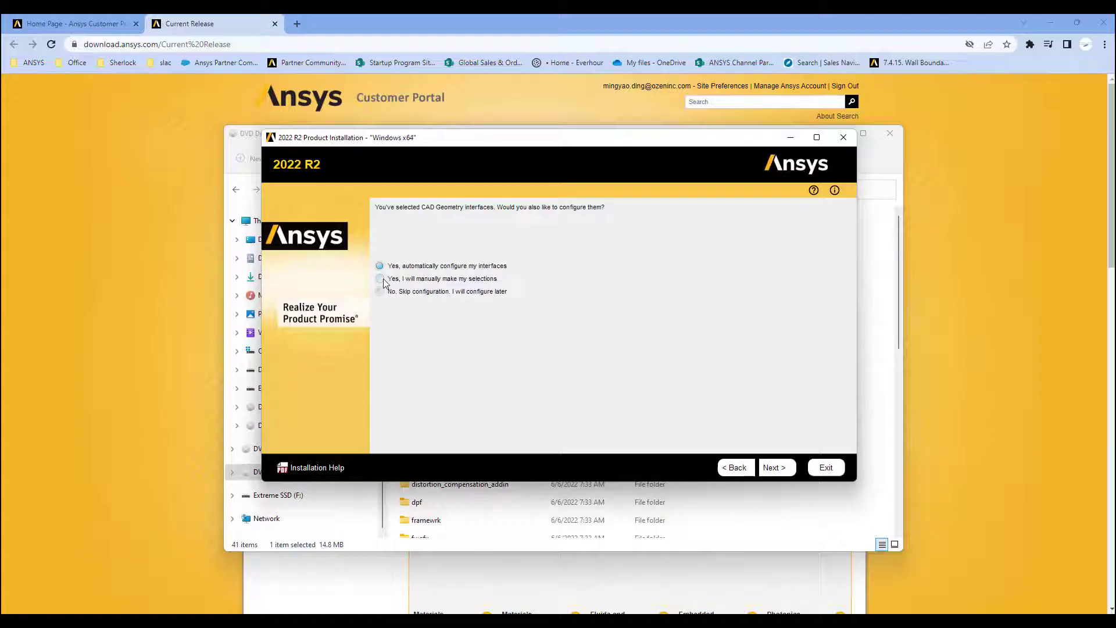
left_click(777, 468)
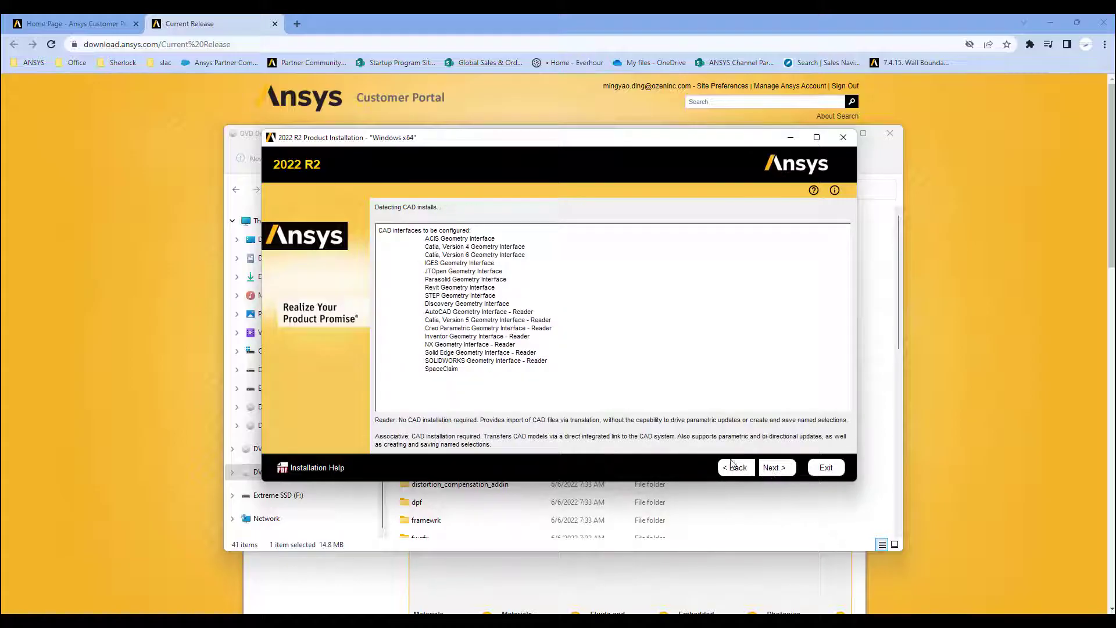
left_click(778, 468)
scroll(787, 406, "down", 15)
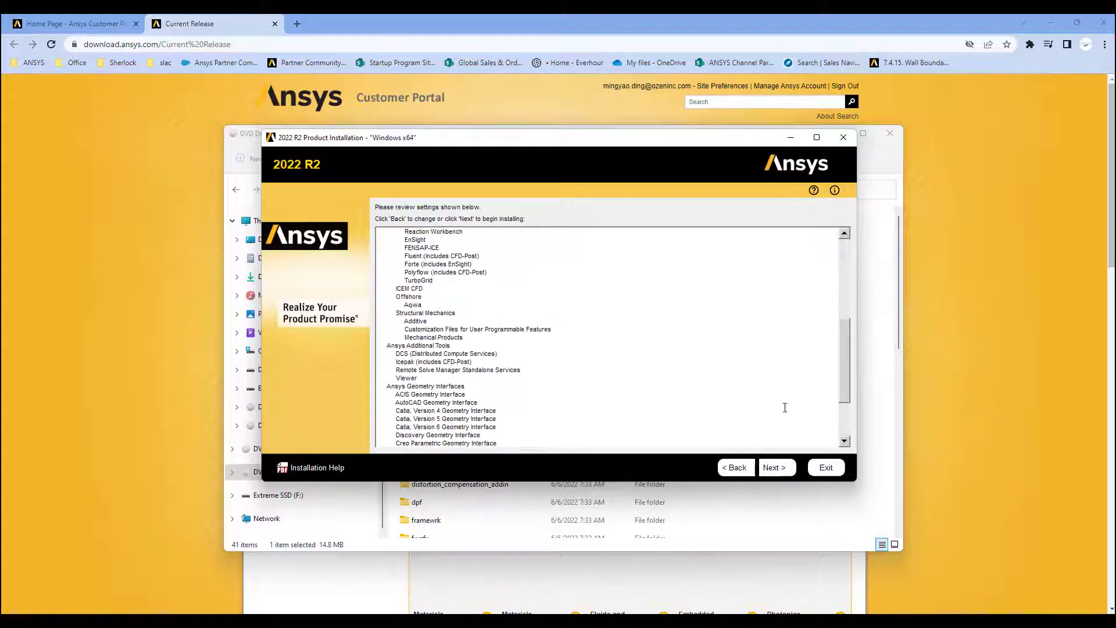
Start the installation, then move aside and close the System Information window while reviewing the log.
left_click(779, 468)
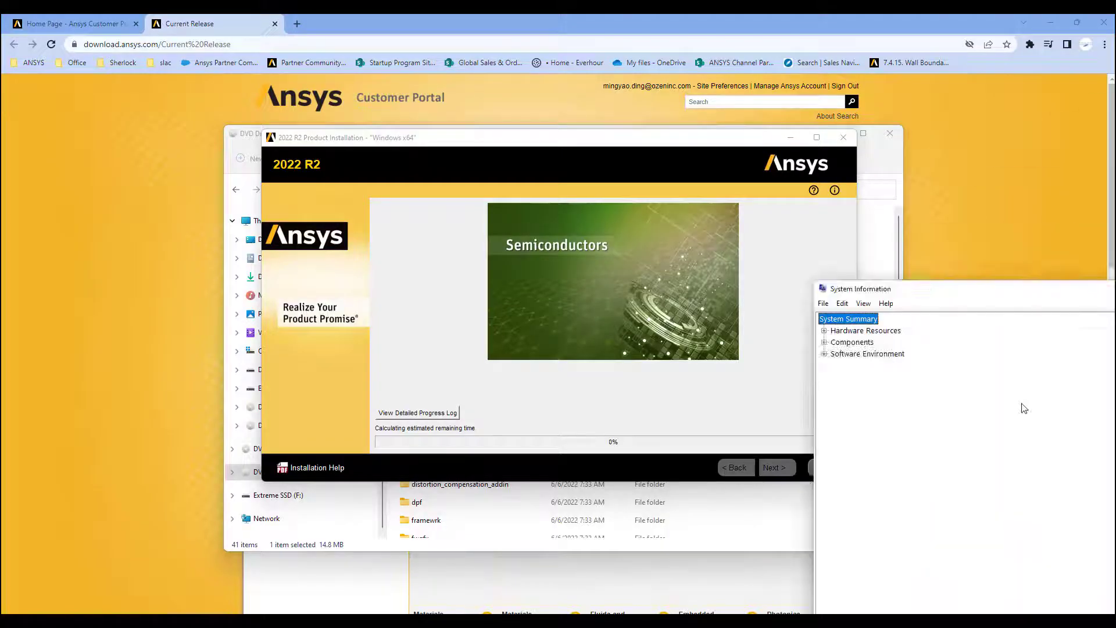
left_click_drag(930, 289, 567, 417)
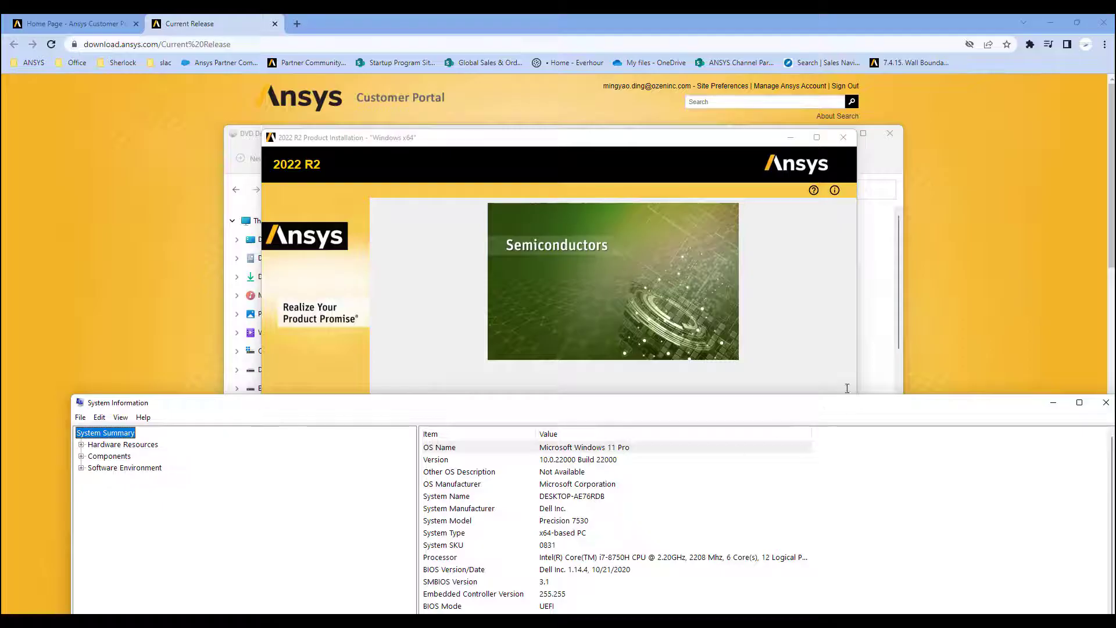
left_click_drag(820, 407, 871, 395)
left_click(1103, 390)
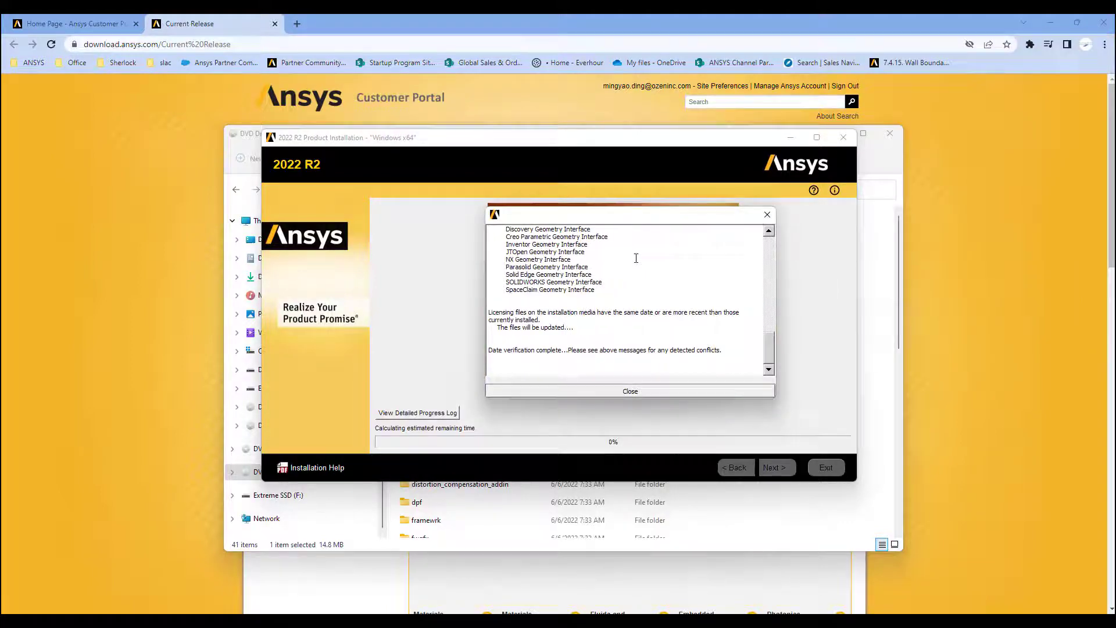
scroll(599, 282, "up", 5)
scroll(599, 282, "down", 10)
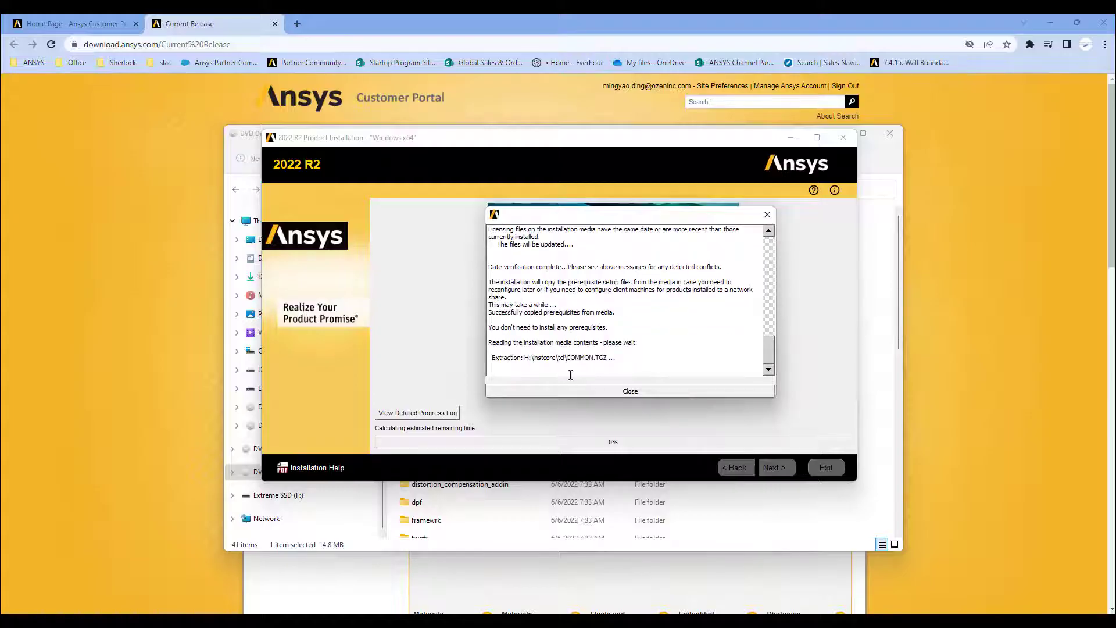
Close the progress log and cancel the next-media prompts for directories #2 and #3.
left_click(605, 390)
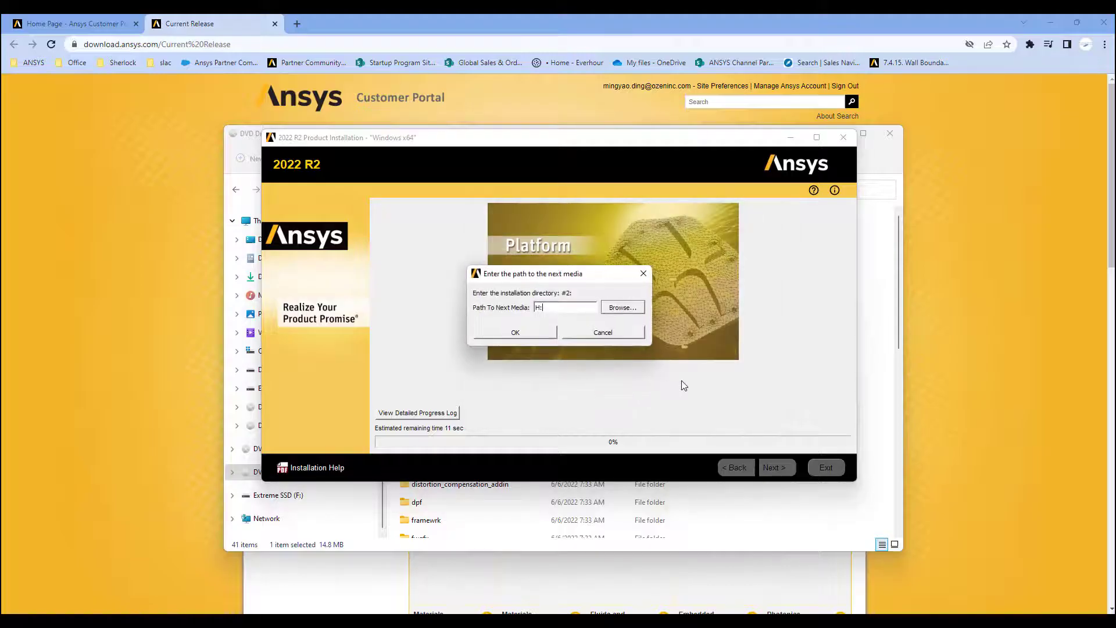
left_click(605, 334)
left_click(600, 334)
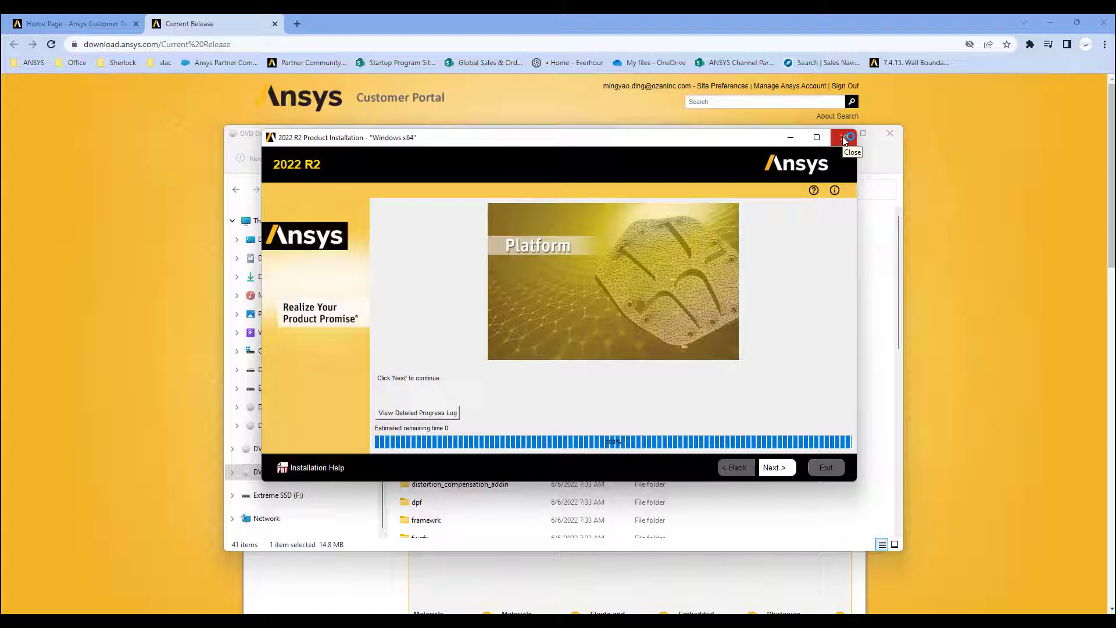
Finish the installation with 'Launch survey upon exiting' unchecked and exit the installer and launcher.
left_click(773, 468)
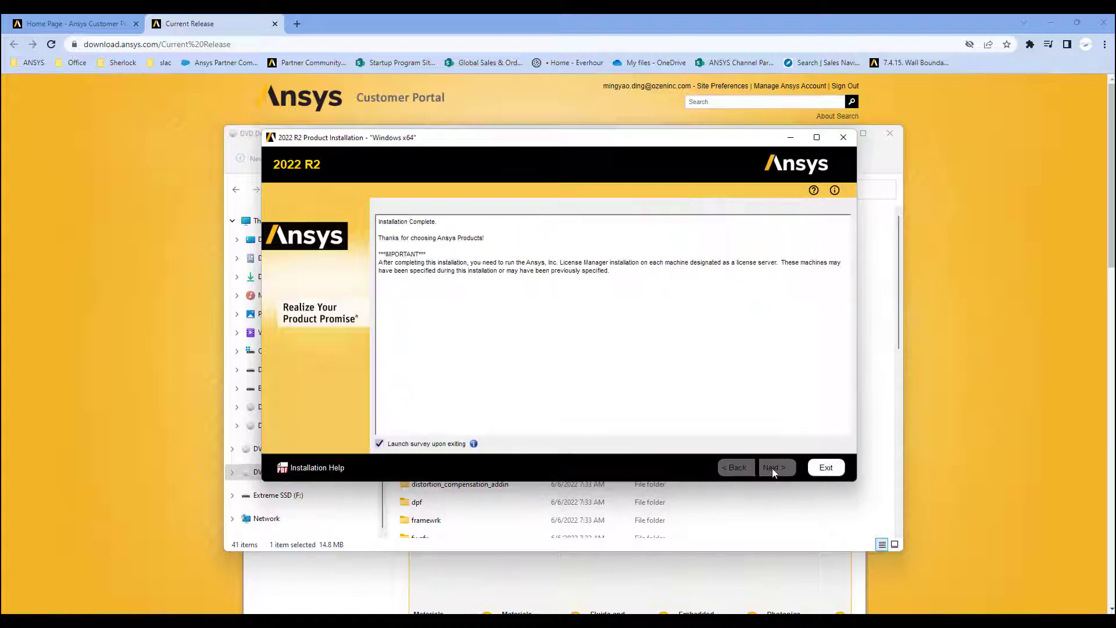
left_click(437, 444)
left_click(816, 467)
left_click(822, 469)
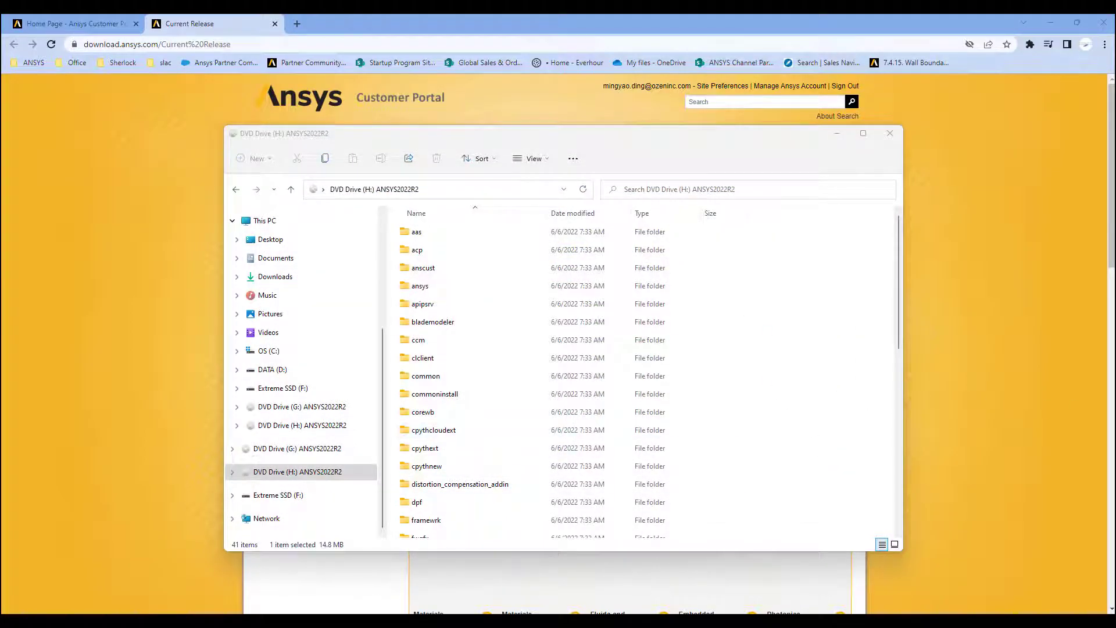
Search the Start menu for 'clie' and run Ansys Client Licensing Settings 2022 R1 as administrator.
key("super")
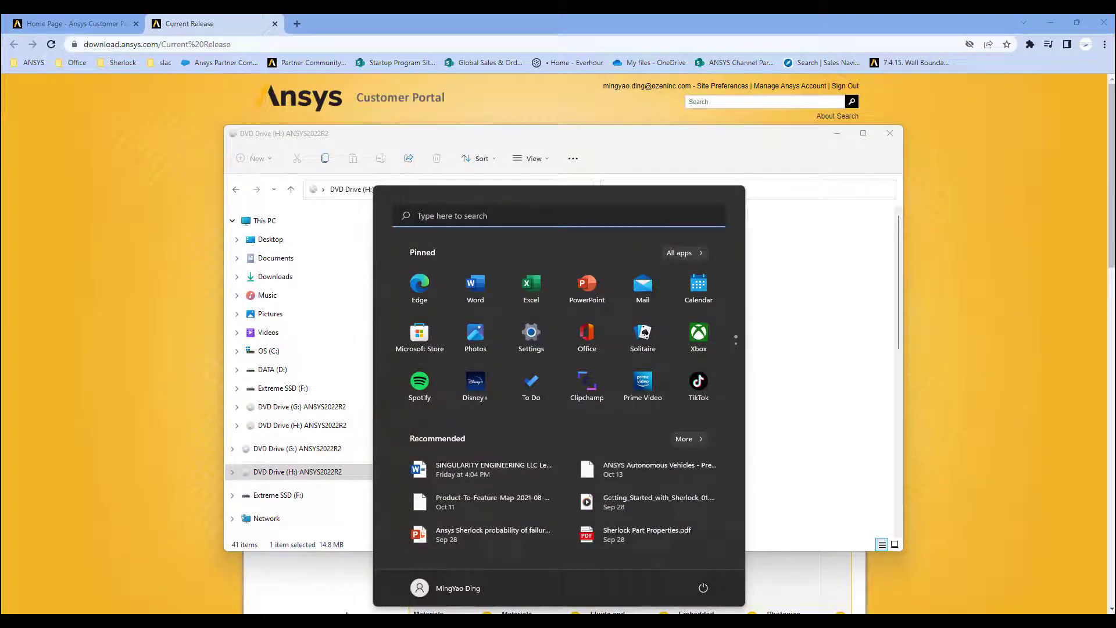
left_click(509, 216)
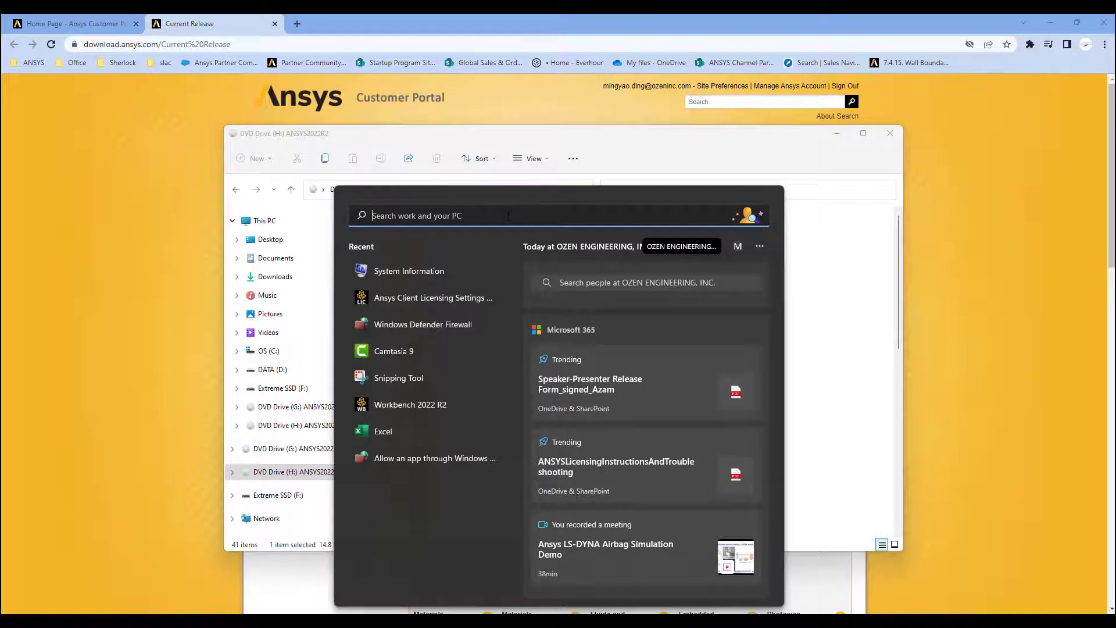
type("licen")
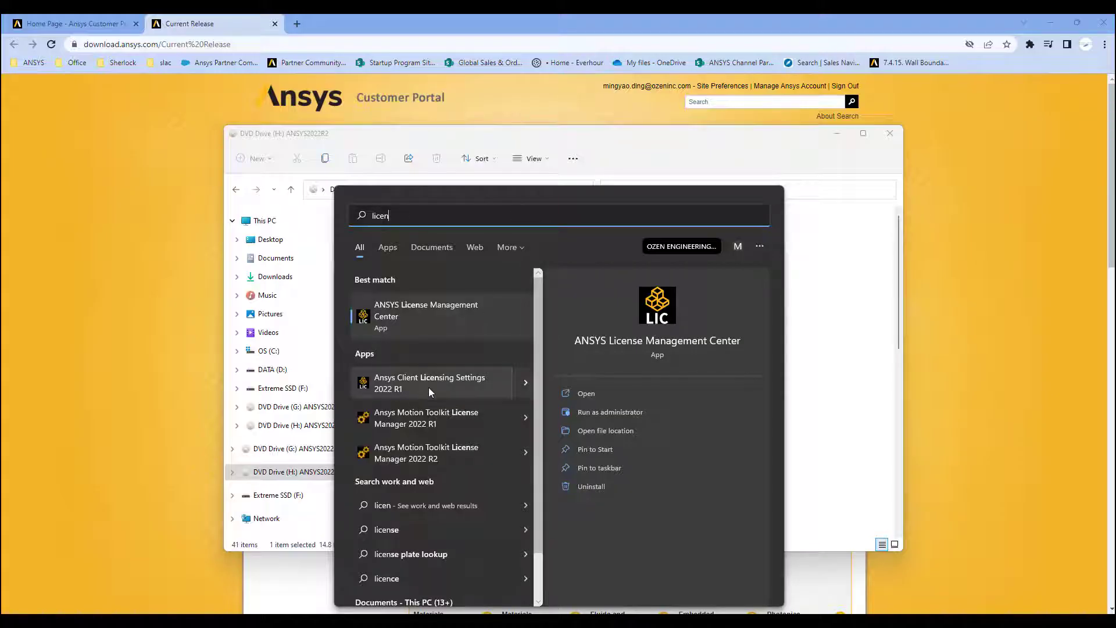
key("Escape")
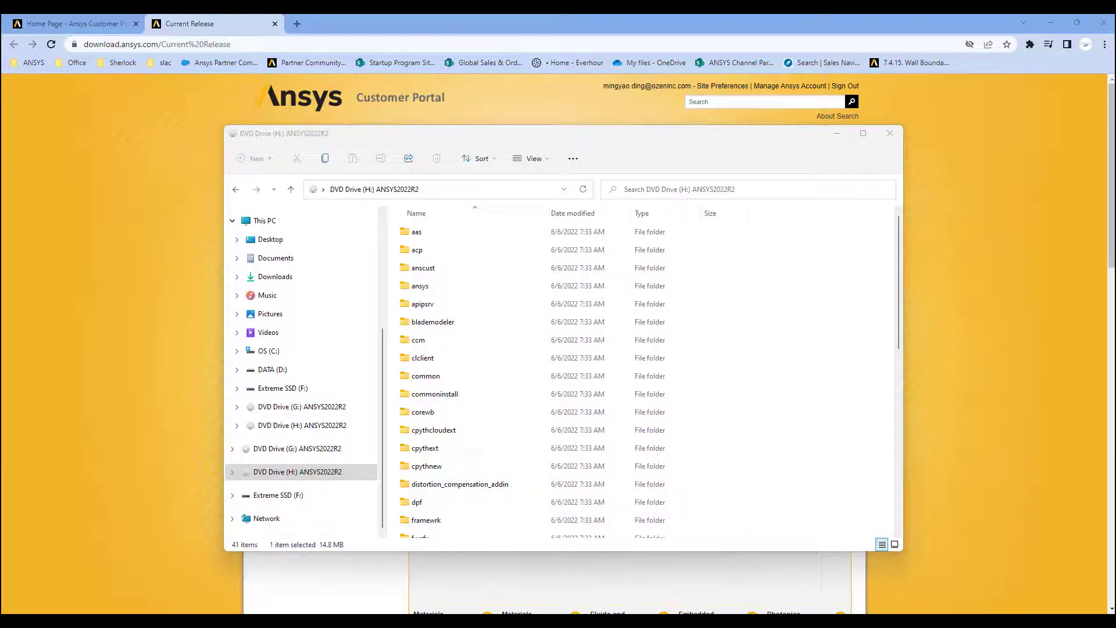
key("super")
type("ansys lice")
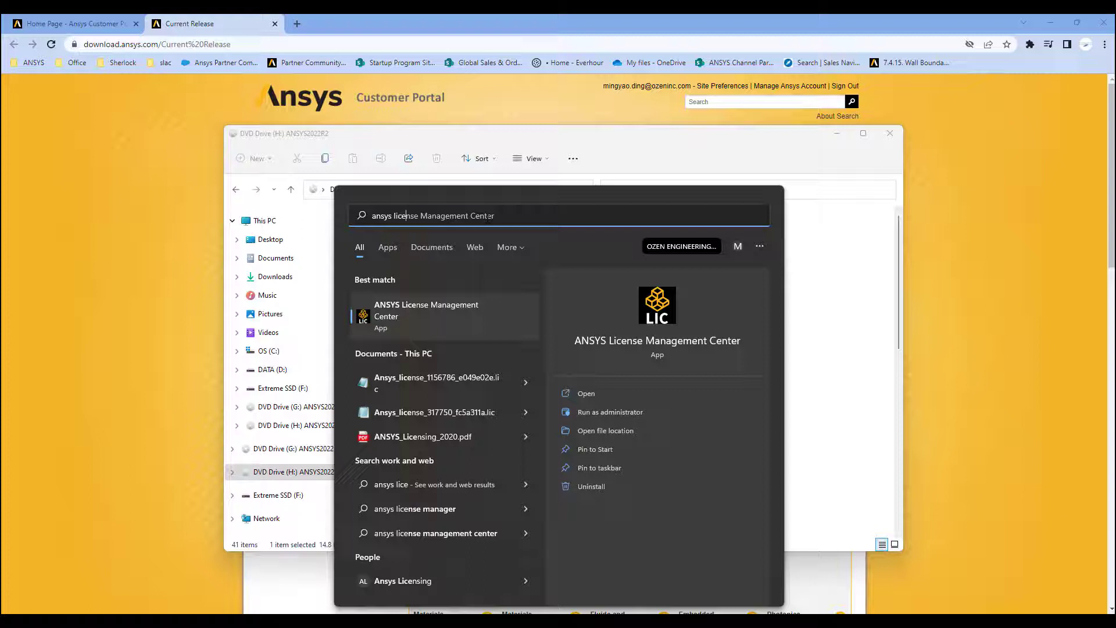
key("BackSpace")
key("BackSpace")
key("BackSpace")
key("BackSpace")
key("BackSpace")
key("BackSpace")
key("BackSpace")
key("BackSpace")
key("BackSpace")
key("BackSpace")
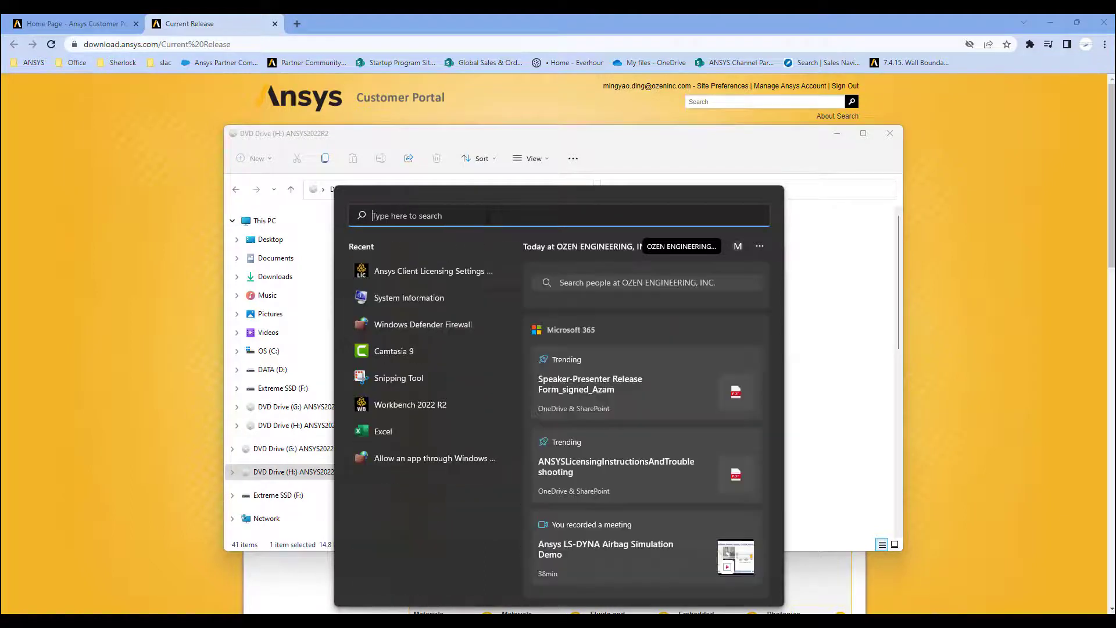
type("clie")
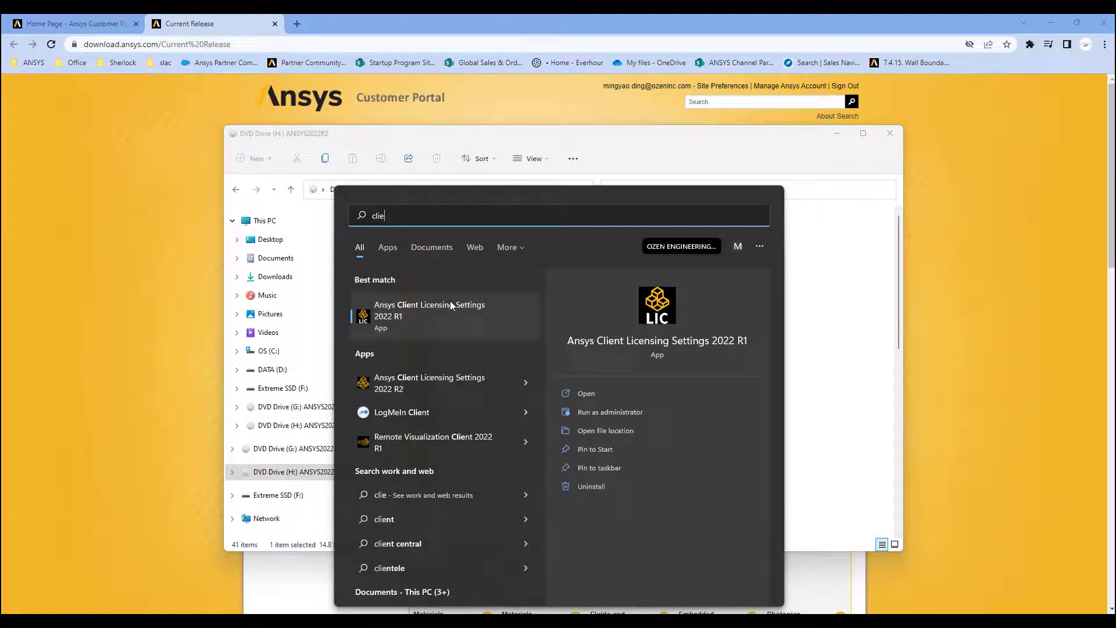
left_click(636, 413)
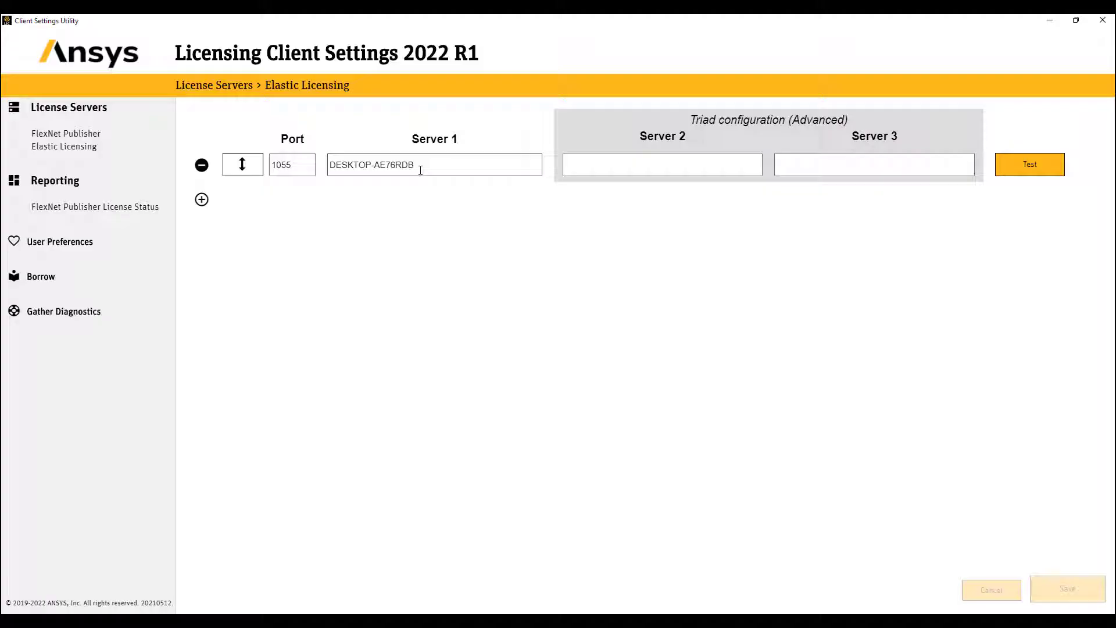
Test the Server 1 port 1055 connection, view FlexNet Publisher License Status, then close the window.
double_click(420, 170)
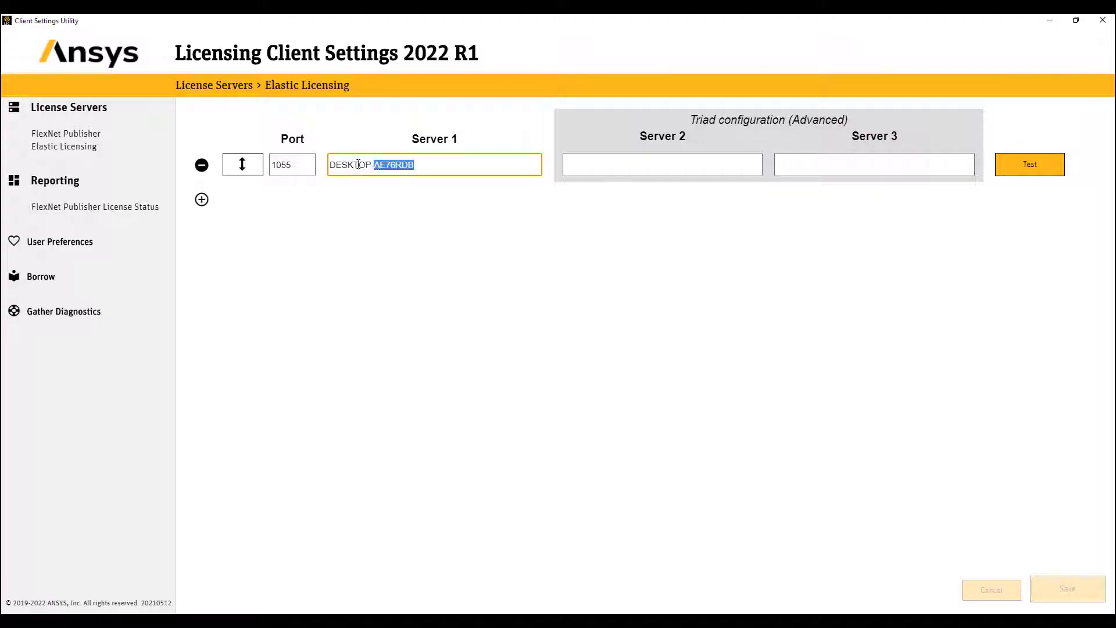
left_click(1050, 170)
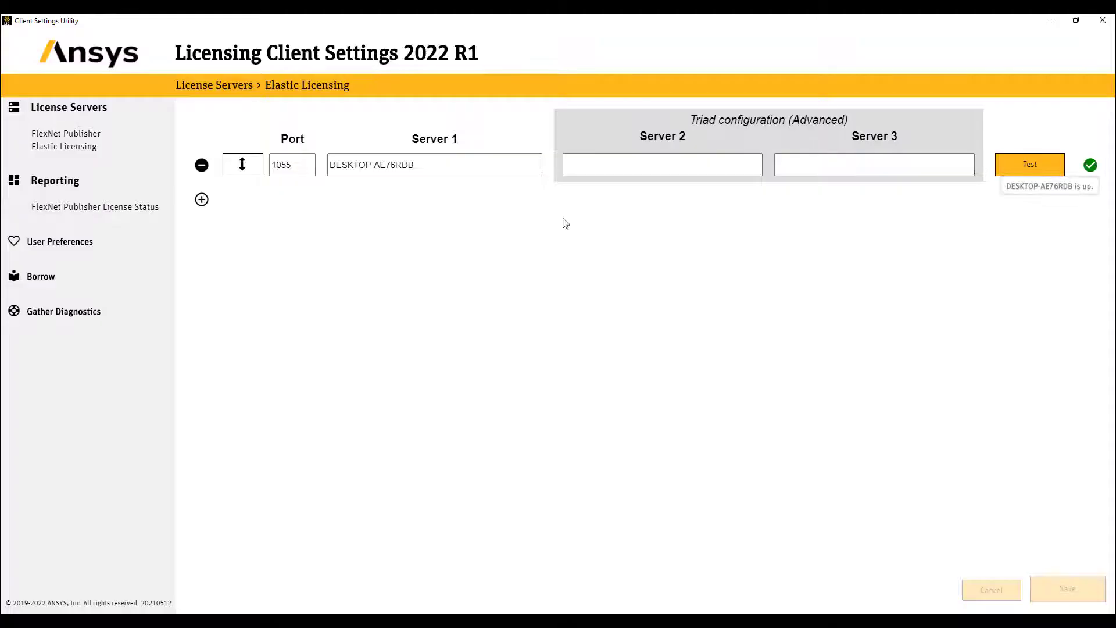
left_click(119, 210)
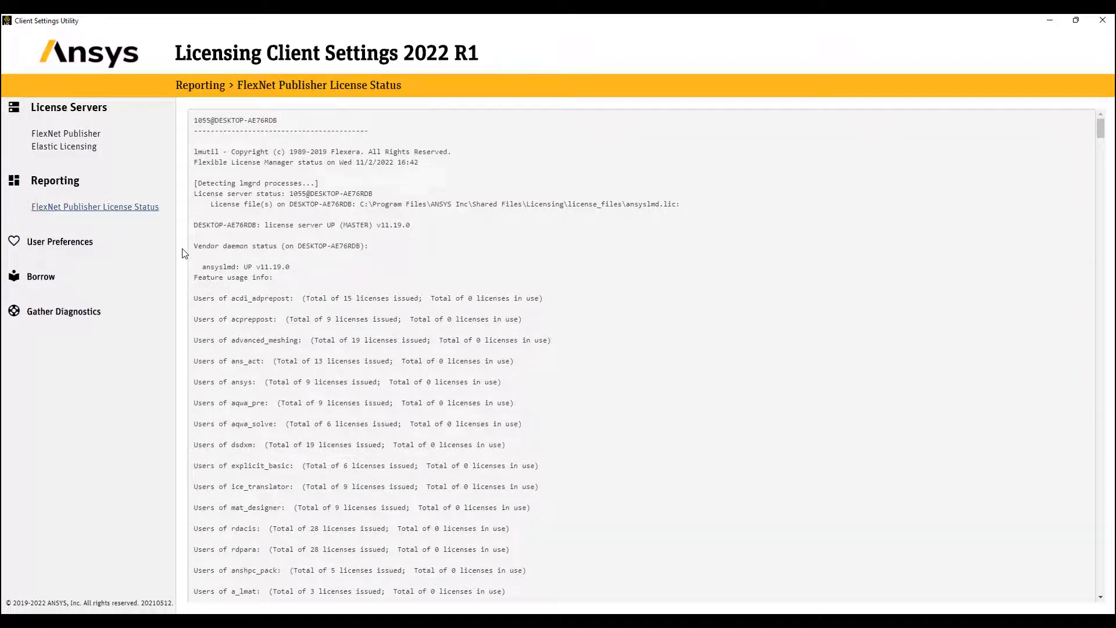
scroll(449, 291, "down", 15)
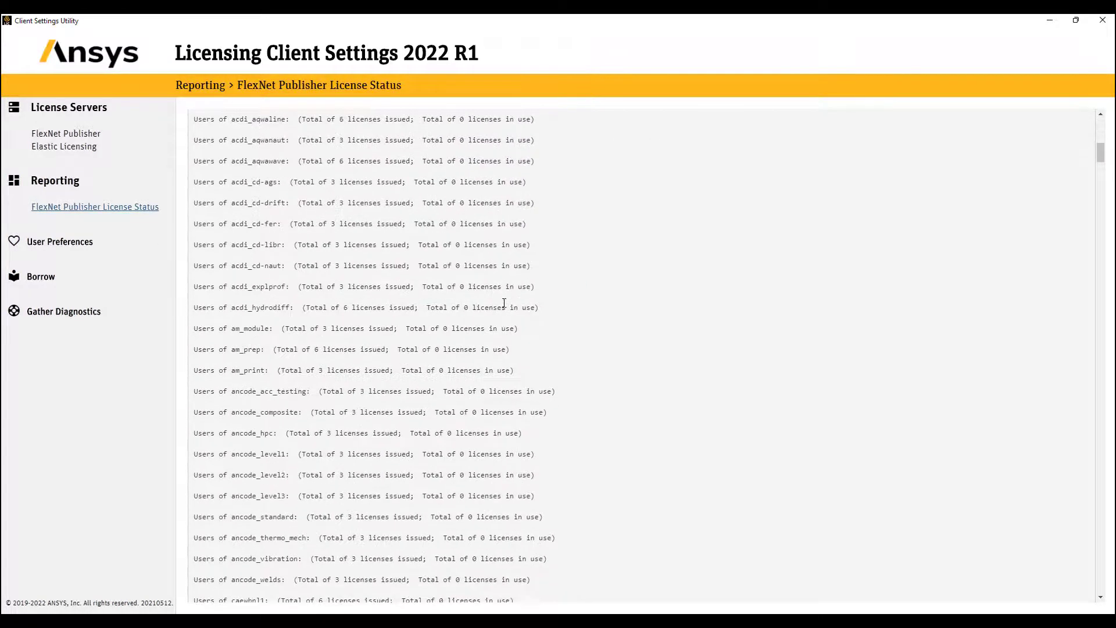
scroll(504, 303, "up", 15)
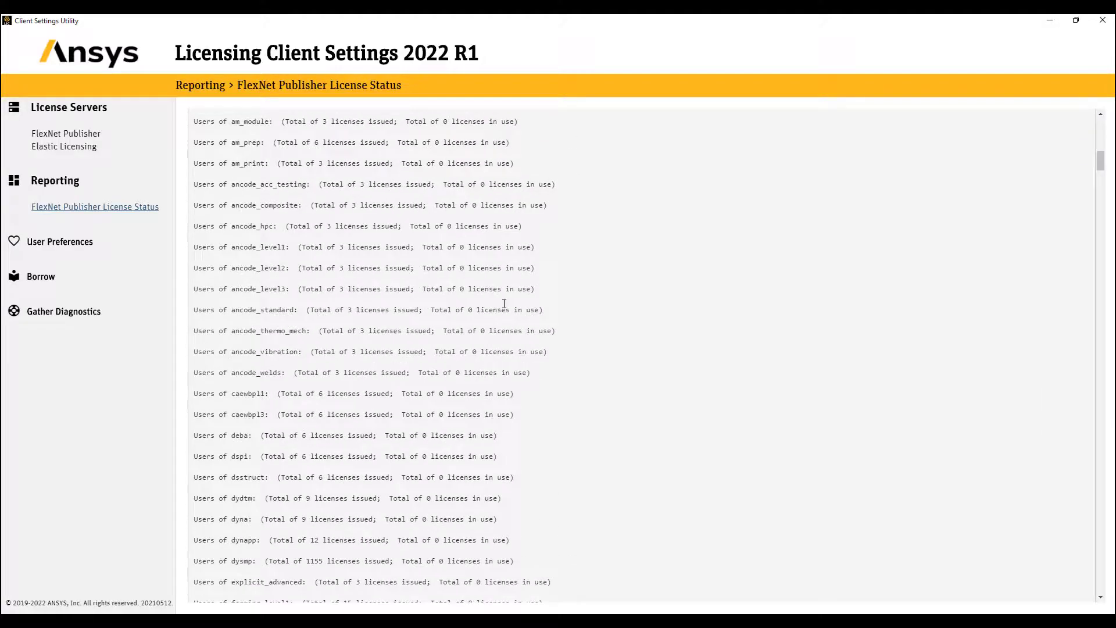
left_click(62, 135)
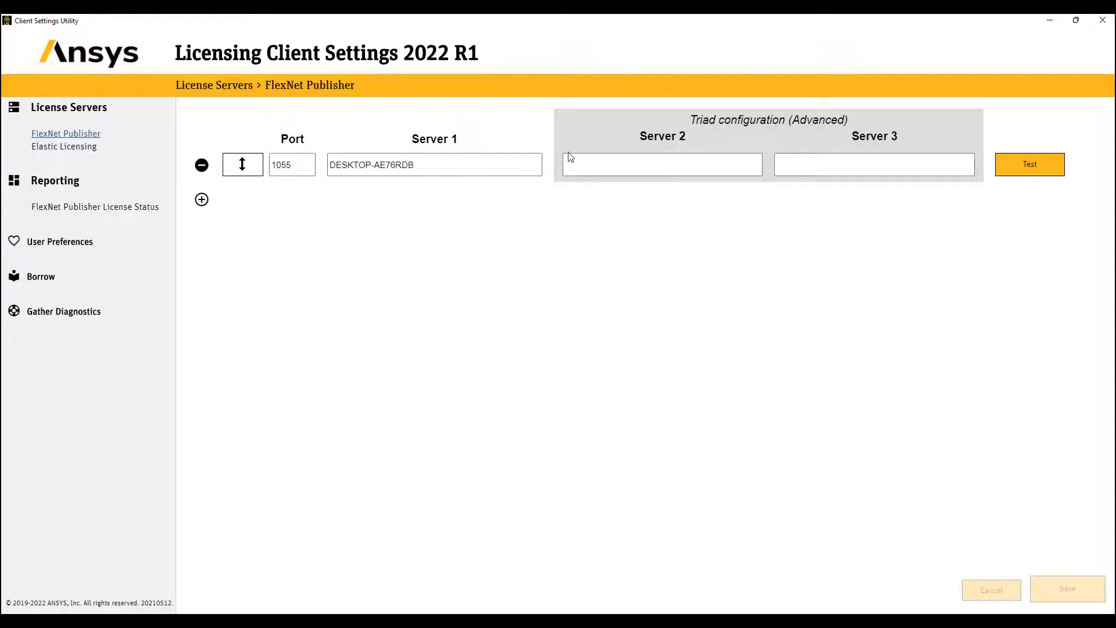
left_click(1102, 20)
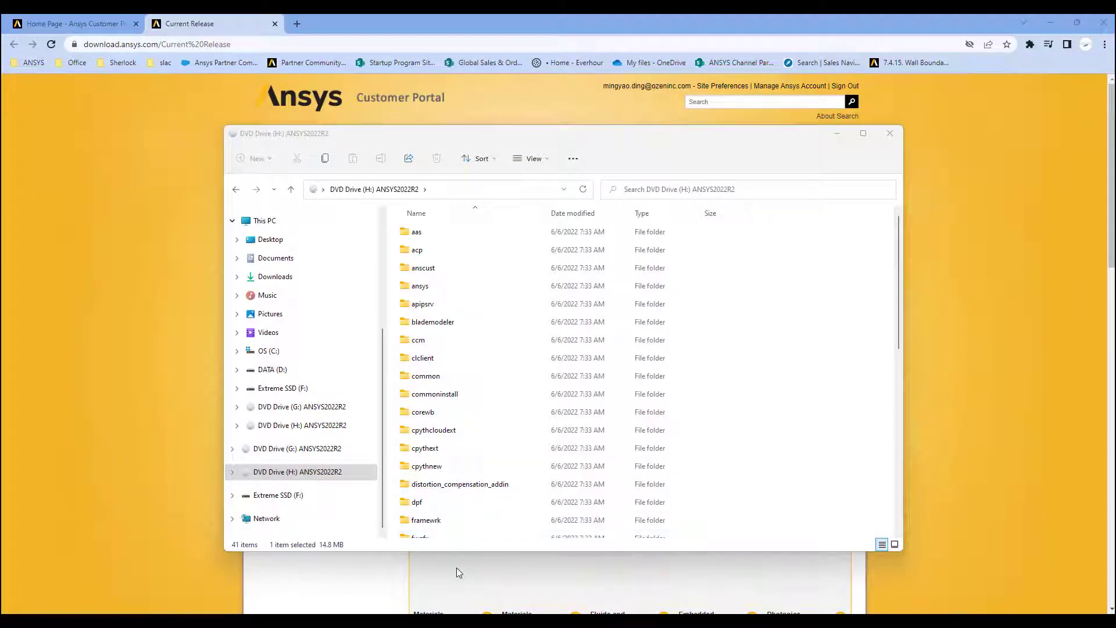
Open ansyslmd.ini in Notepad from C:\Program Files\AnsysEM\Shared Files\Licensing.
left_click(269, 352)
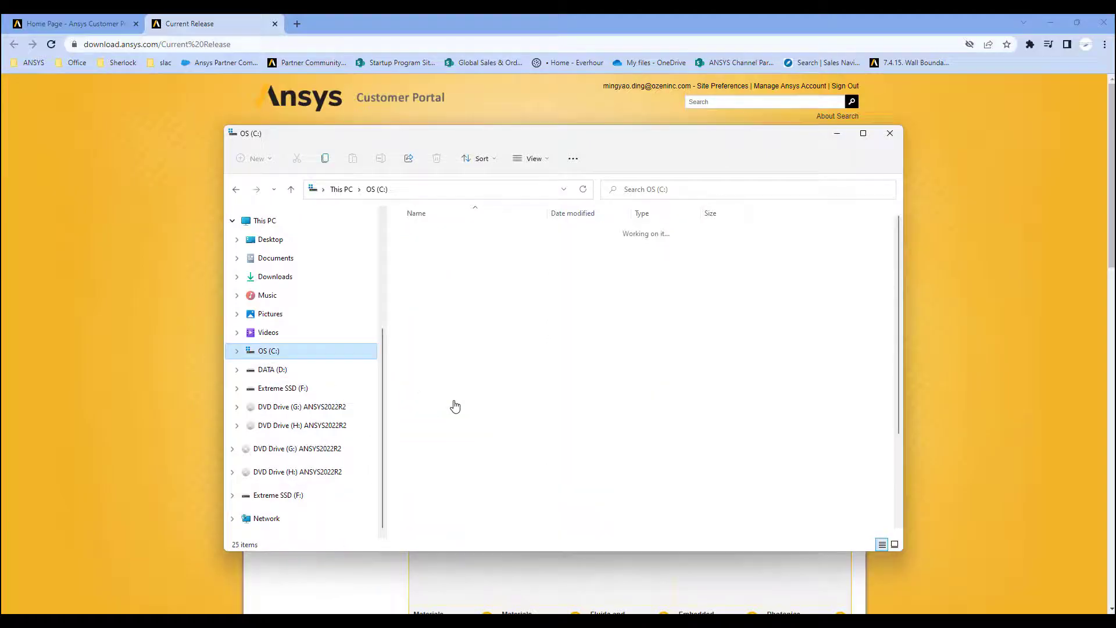
double_click(447, 469)
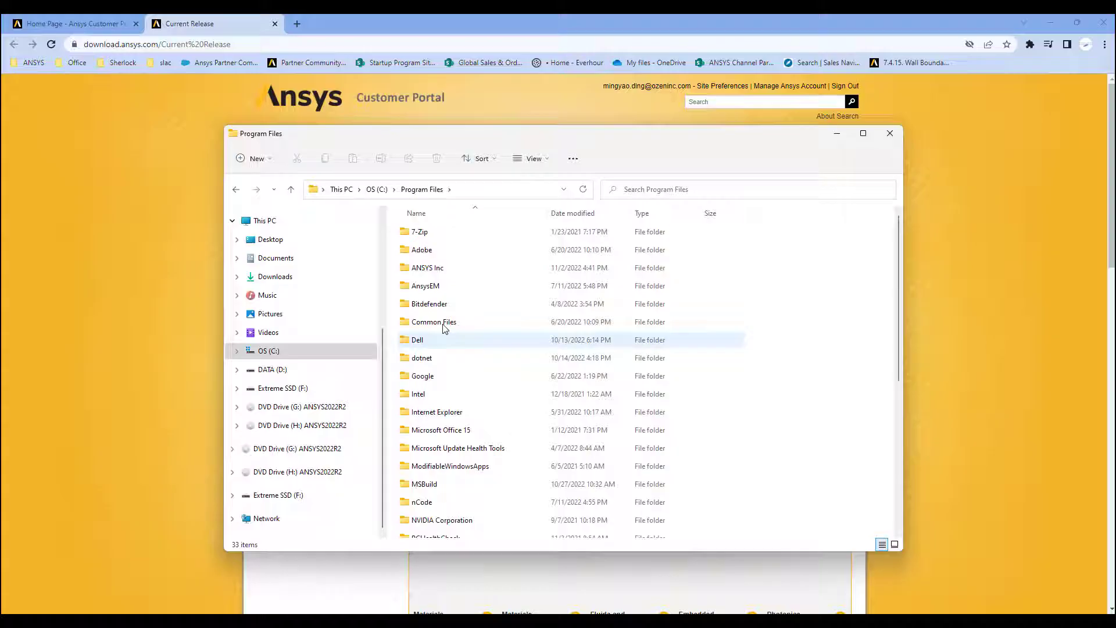
double_click(423, 286)
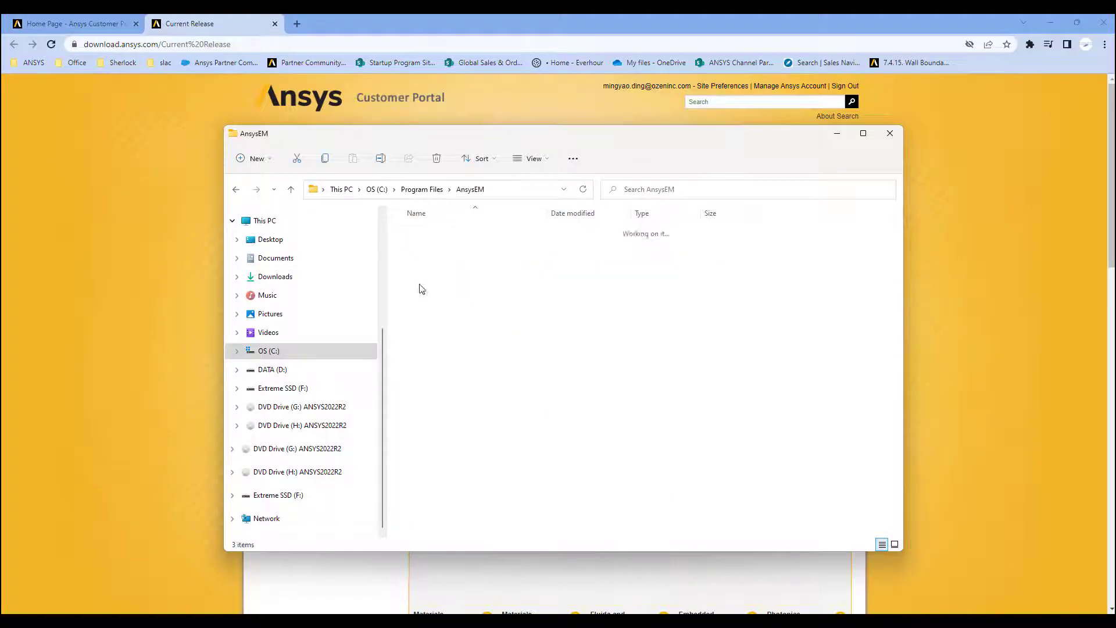
double_click(438, 233)
double_click(438, 234)
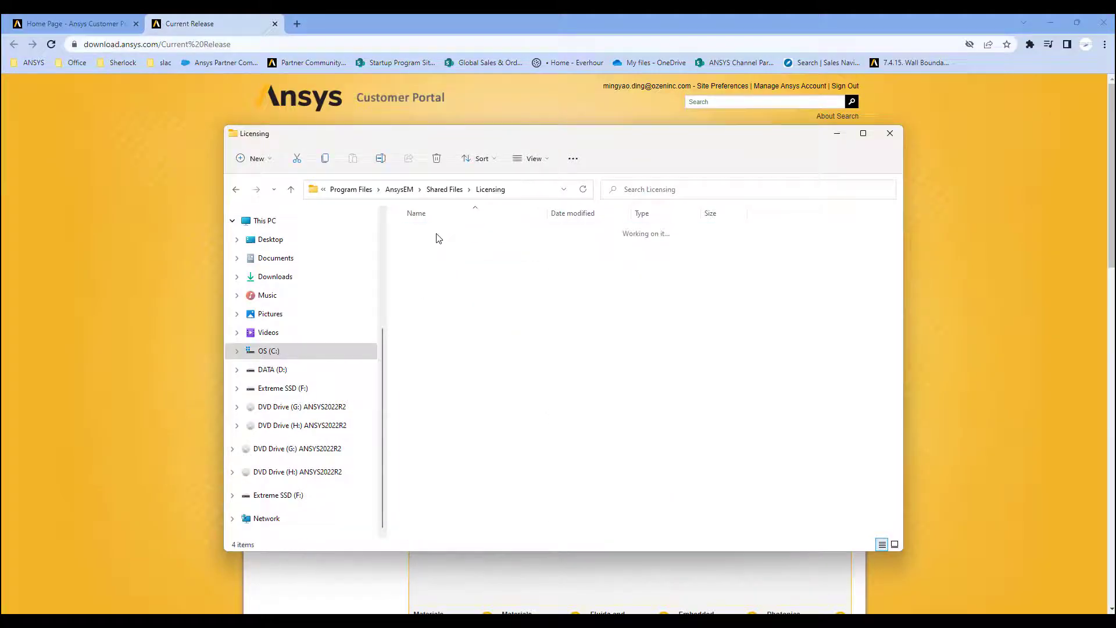
right_click(431, 289)
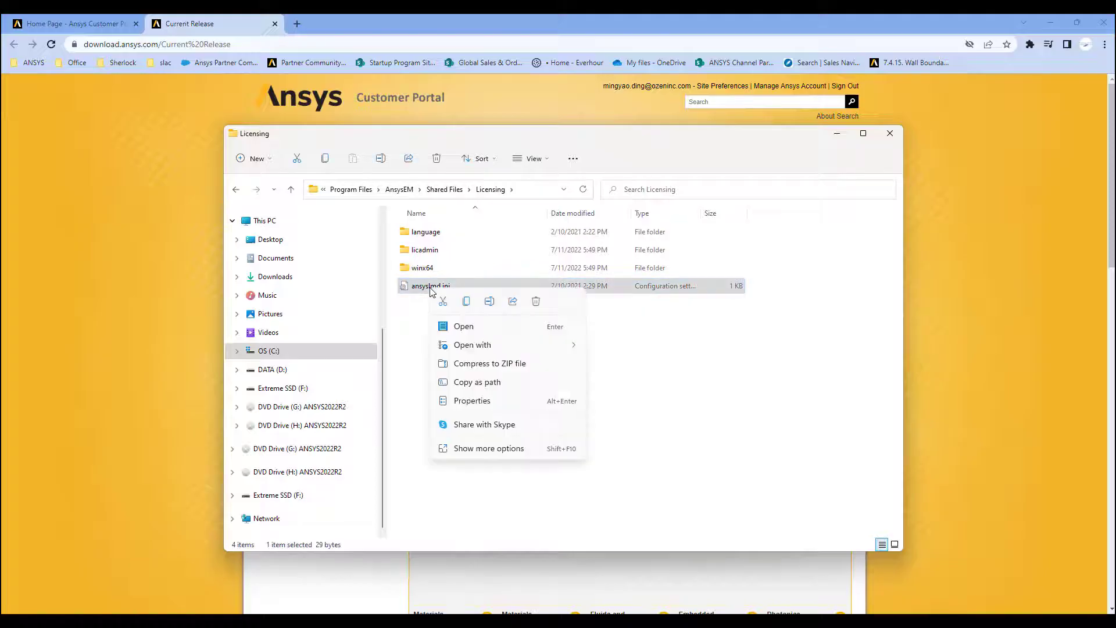
left_click(463, 326)
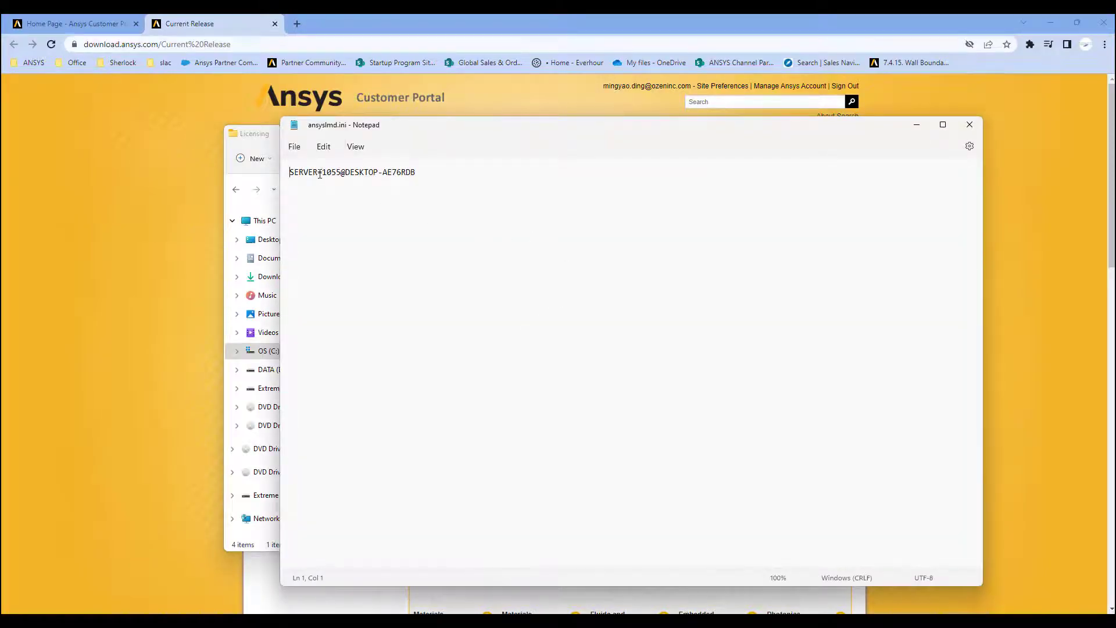
Highlight port 1055 and the server host name on the SERVER line, then close Notepad unedited.
left_click_drag(325, 173, 342, 174)
left_click_drag(347, 173, 428, 172)
left_click(428, 172)
left_click(968, 124)
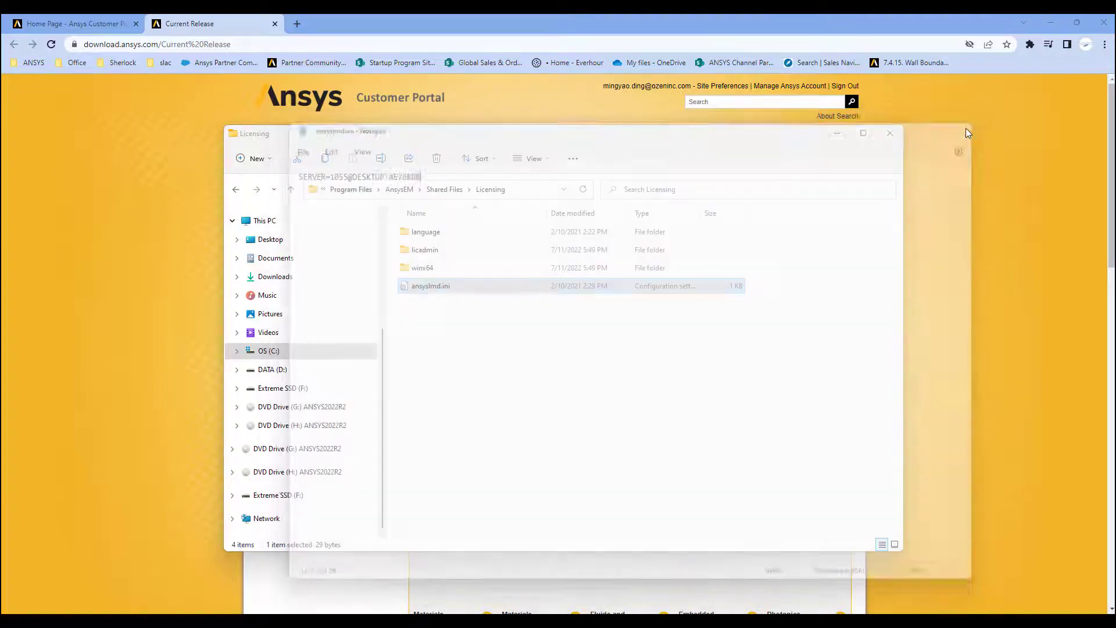